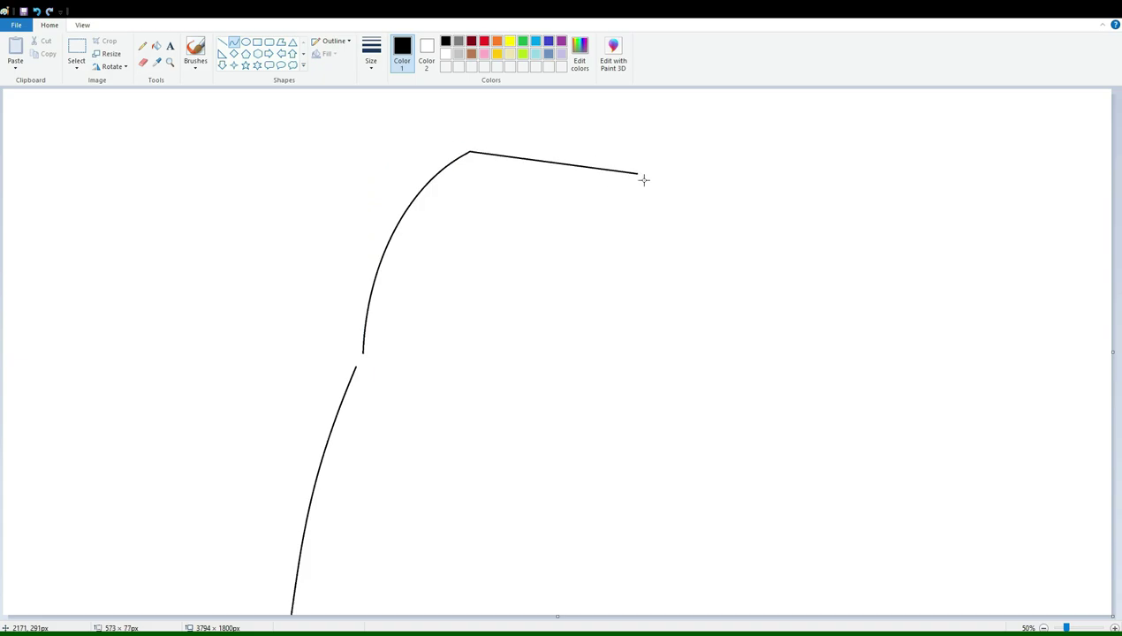
# Step: Complete the bear's head outline with curves over the crown, down the right side of the face and around the cheek to the chin
pyautogui.click(699, 143)
pyautogui.click(695, 255)
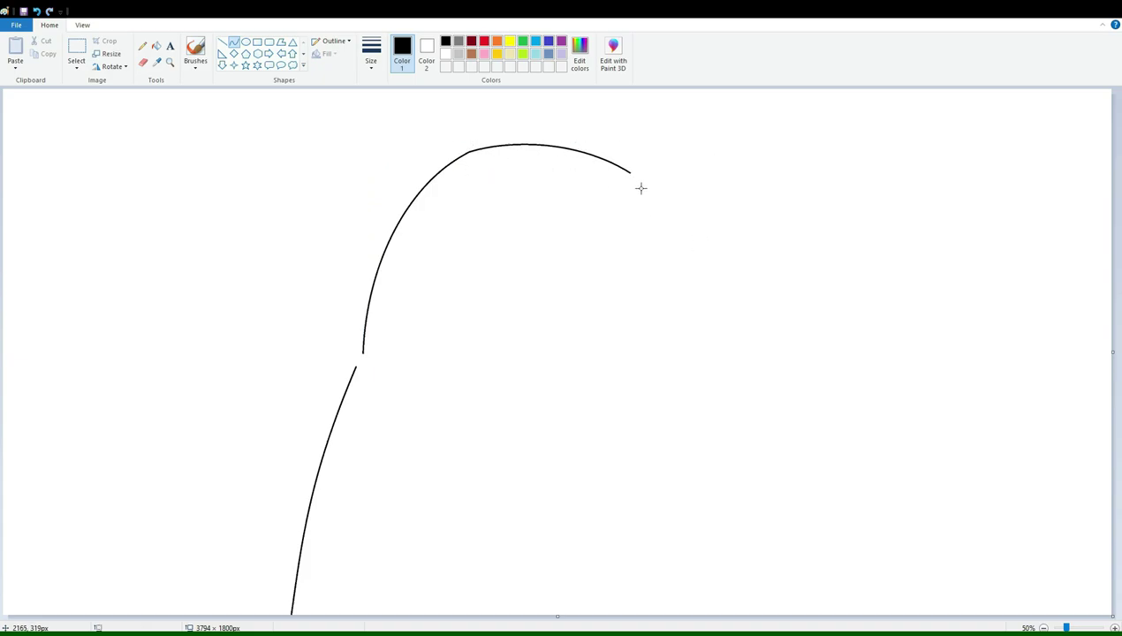
pyautogui.moveTo(659, 234)
pyautogui.mouseDown()
pyautogui.moveTo(669, 213)
pyautogui.moveTo(690, 261)
pyautogui.mouseUp()
pyautogui.click(753, 242)
pyautogui.moveTo(680, 315); pyautogui.dragTo(635, 413)
pyautogui.moveTo(676, 343); pyautogui.dragTo(688, 412)
# Step: Bridge the gap between the head's left side and the back outline with a short connecting curve
pyautogui.scroll(2, 1009, 549)
pyautogui.hscroll(2, 598, 549)
pyautogui.moveTo(548, 415)
pyautogui.mouseDown()
pyautogui.moveTo(580, 369)
pyautogui.moveTo(579, 382)
pyautogui.moveTo(576, 369)
pyautogui.moveTo(564, 389)
pyautogui.moveTo(576, 362)
pyautogui.moveTo(498, 341)
pyautogui.moveTo(529, 395)
pyautogui.mouseUp()
pyautogui.hotkey('ctrl', 'z')
pyautogui.hotkey('ctrl', 'y')
pyautogui.hotkey('ctrl', 'z')
# Step: Clean up the uneven neck joint with white lines and the eraser so the head flows smoothly into the back
pyautogui.click(445, 54)
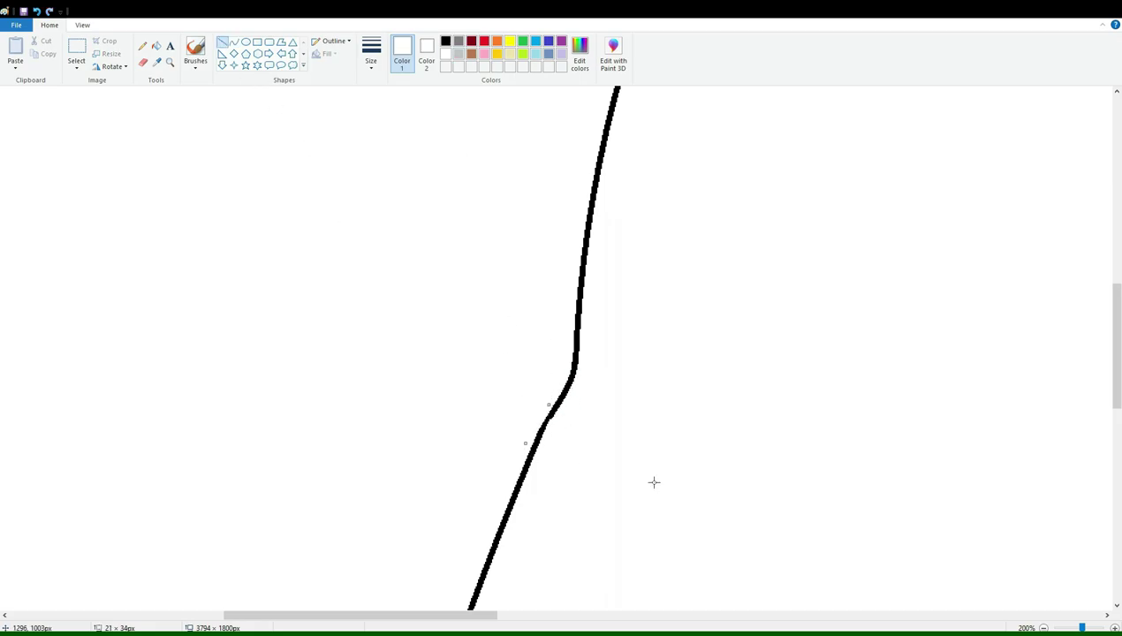
pyautogui.click(143, 62)
pyautogui.moveTo(546, 418); pyautogui.dragTo(530, 463)
pyautogui.click(234, 43)
pyautogui.click(1044, 628)
pyautogui.click(1044, 628)
pyautogui.click(1114, 628)
pyautogui.click(1115, 628)
pyautogui.click(143, 62)
pyautogui.moveTo(493, 385)
pyautogui.mouseDown()
pyautogui.moveTo(438, 501)
pyautogui.moveTo(502, 378)
pyautogui.moveTo(454, 468)
pyautogui.moveTo(491, 423)
pyautogui.mouseUp()
pyautogui.click(233, 41)
pyautogui.hotkey('ctrl', 'z')
pyautogui.click(1043, 628)
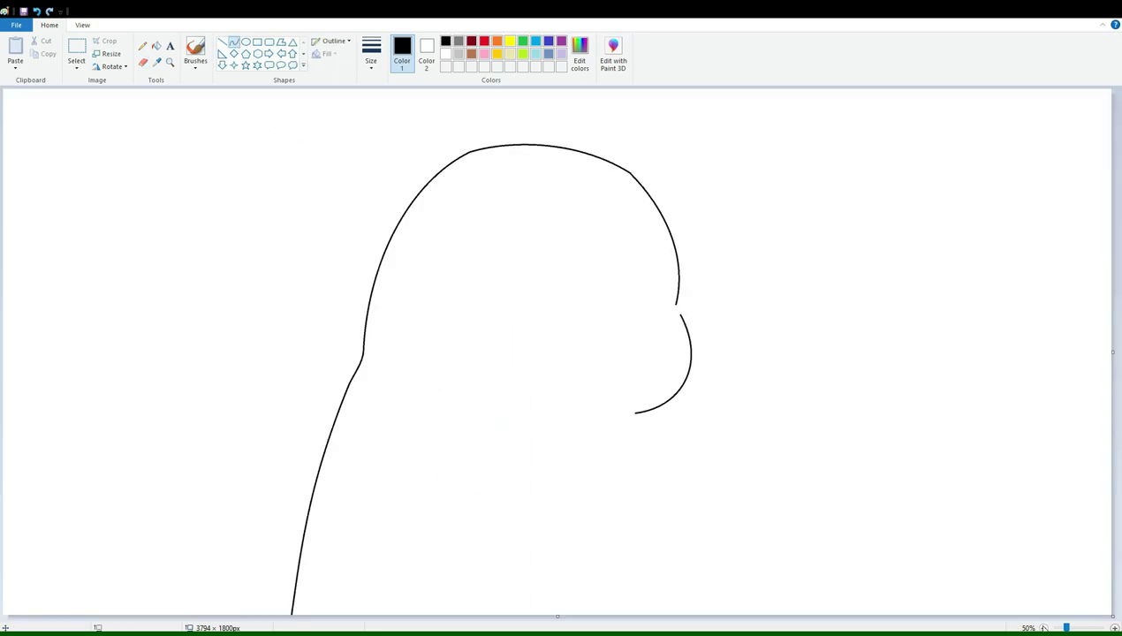
# Step: Draw a rounded ear on each side of the head and remove the parts of the head outline that run through the ears
pyautogui.moveTo(435, 193)
pyautogui.mouseDown()
pyautogui.moveTo(483, 163)
pyautogui.moveTo(401, 145)
pyautogui.moveTo(421, 152)
pyautogui.moveTo(464, 128)
pyautogui.mouseUp()
pyautogui.moveTo(627, 180); pyautogui.dragTo(654, 146)
pyautogui.scroll(2, 1080, 573)
pyautogui.moveTo(271, 616); pyautogui.dragTo(598, 616)
pyautogui.click(223, 43)
pyautogui.moveTo(420, 313); pyautogui.dragTo(426, 331)
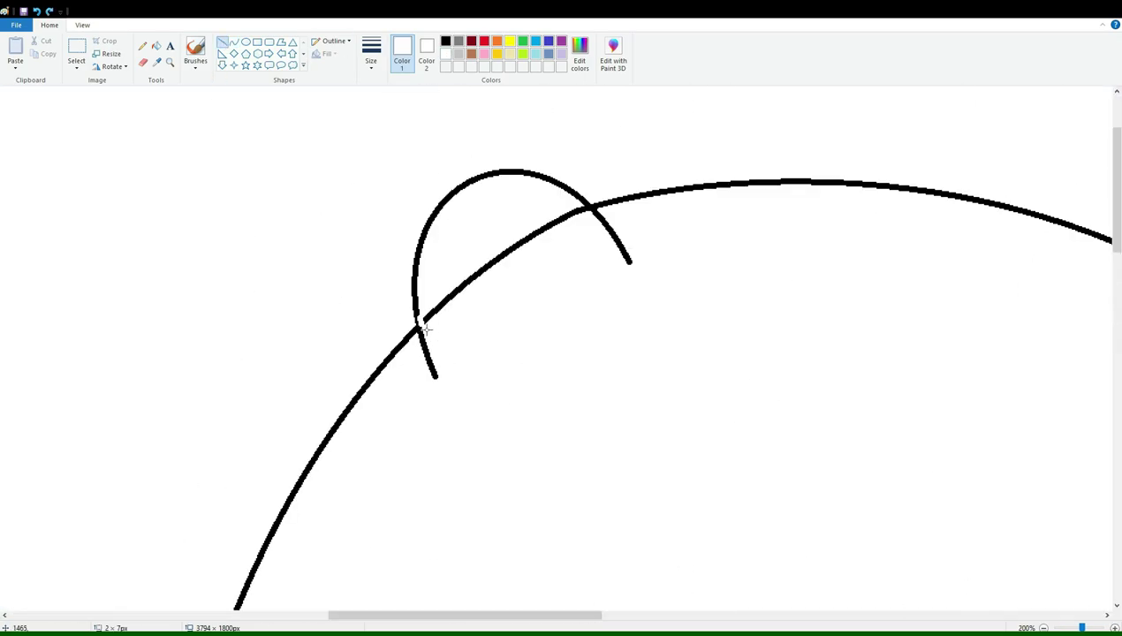
pyautogui.hscroll(5, 508, 248)
pyautogui.moveTo(507, 259); pyautogui.dragTo(493, 267)
pyautogui.click(156, 45)
pyautogui.click(1044, 627)
pyautogui.click(1044, 628)
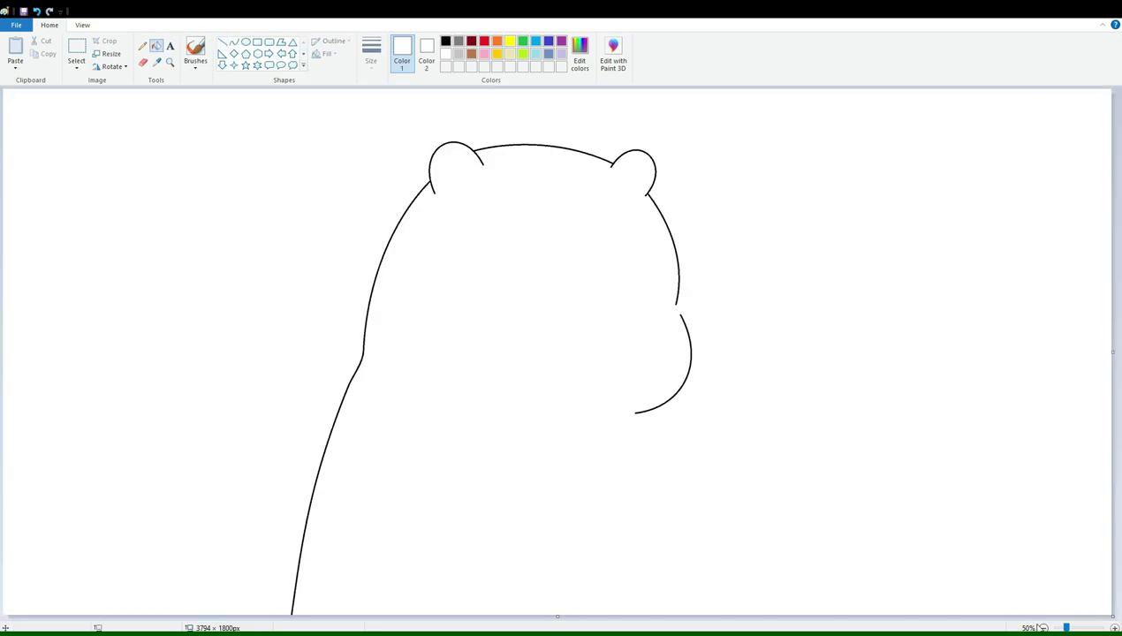
# Step: Draw a short black chest line below the chin, the forearm's upper edge and the rounded paw with its underside
pyautogui.click(234, 41)
pyautogui.click(445, 41)
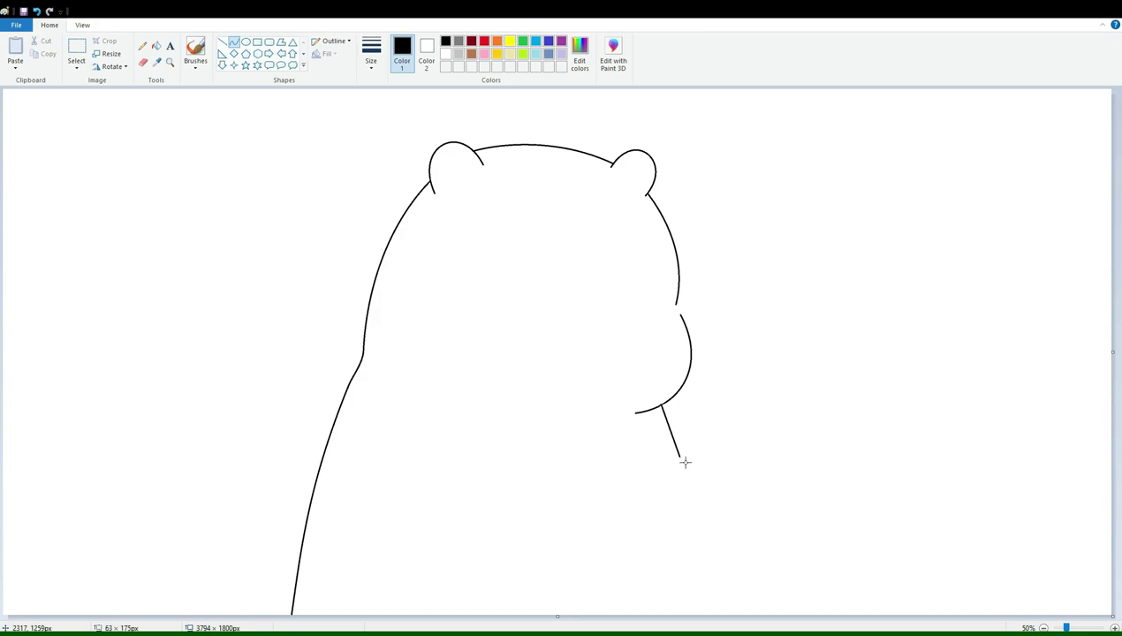
pyautogui.moveTo(712, 455); pyautogui.dragTo(616, 449)
pyautogui.moveTo(685, 458); pyautogui.dragTo(695, 468)
pyautogui.click(662, 460)
pyautogui.moveTo(619, 450)
pyautogui.mouseDown()
pyautogui.moveTo(631, 523)
pyautogui.moveTo(576, 443)
pyautogui.moveTo(545, 530)
pyautogui.mouseUp()
pyautogui.hotkey('ctrl', 'z')
pyautogui.moveTo(619, 446); pyautogui.dragTo(672, 555)
pyautogui.moveTo(632, 508)
pyautogui.mouseDown()
pyautogui.moveTo(582, 461)
pyautogui.moveTo(535, 448)
pyautogui.moveTo(550, 557)
pyautogui.mouseUp()
pyautogui.click(937, 541)
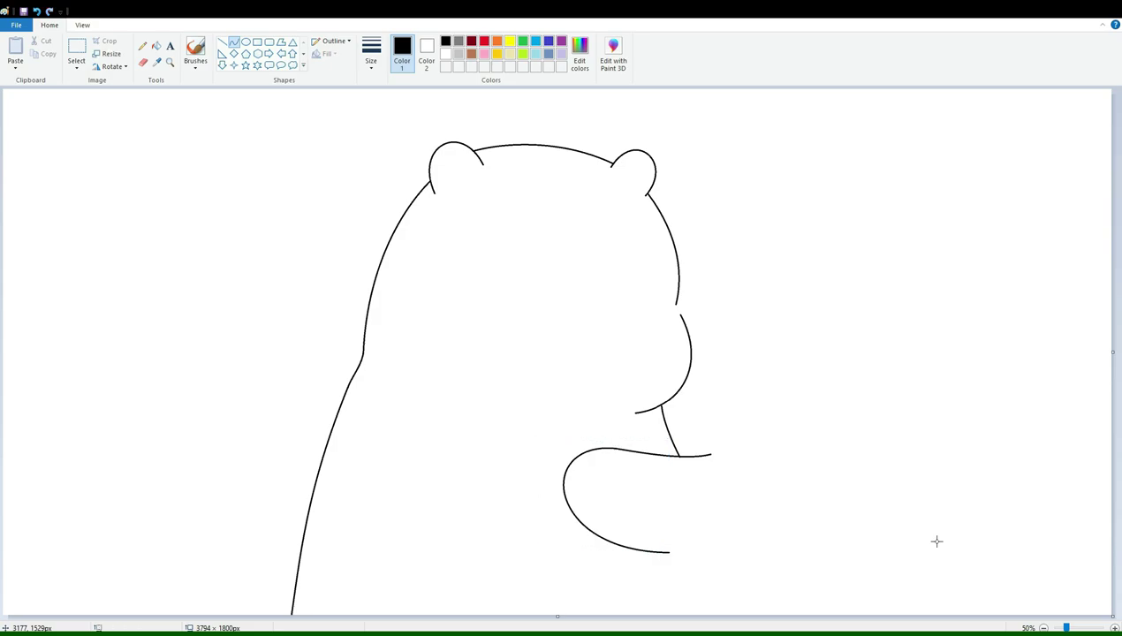
# Step: Draw the outer arm curve from the forearm's underside around the elbow and up to the cheek
pyautogui.moveTo(670, 552); pyautogui.dragTo(688, 405)
pyautogui.moveTo(707, 495)
pyautogui.mouseDown()
pyautogui.moveTo(774, 564)
pyautogui.moveTo(780, 408)
pyautogui.moveTo(760, 445)
pyautogui.mouseUp()
pyautogui.hotkey('ctrl', 'z')
pyautogui.moveTo(670, 553); pyautogui.dragTo(676, 395)
pyautogui.moveTo(666, 489)
pyautogui.mouseDown()
pyautogui.moveTo(746, 429)
pyautogui.moveTo(741, 453)
pyautogui.mouseUp()
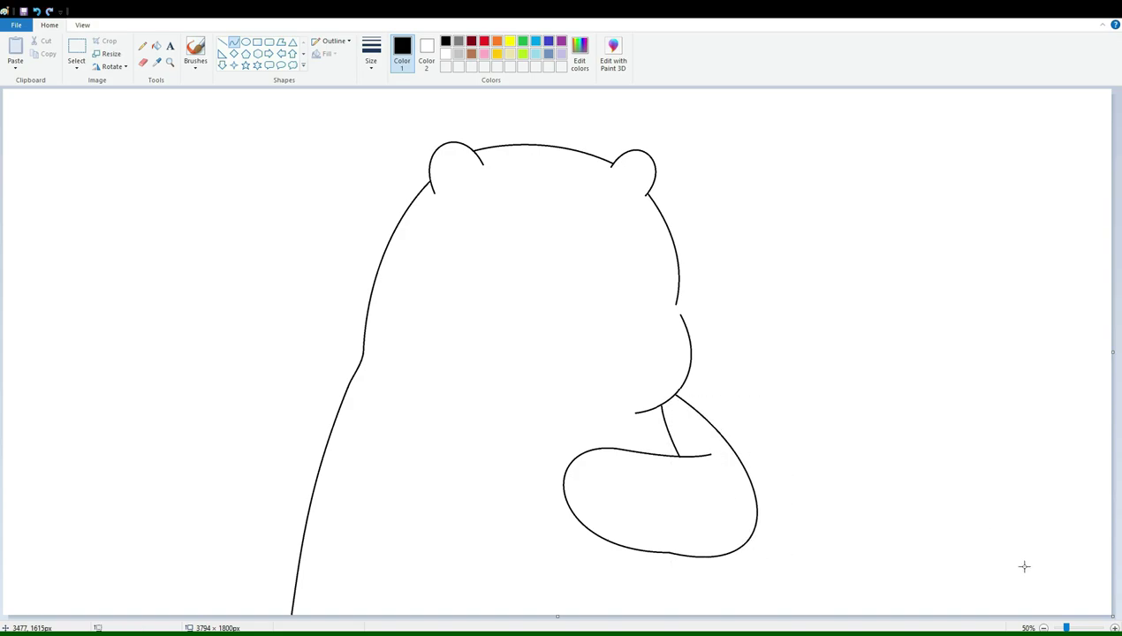
# Step: Remove the kinked section of the forearm's underside and replace it with one smooth curve
pyautogui.scroll(1, 982, 531)
pyautogui.press('e')
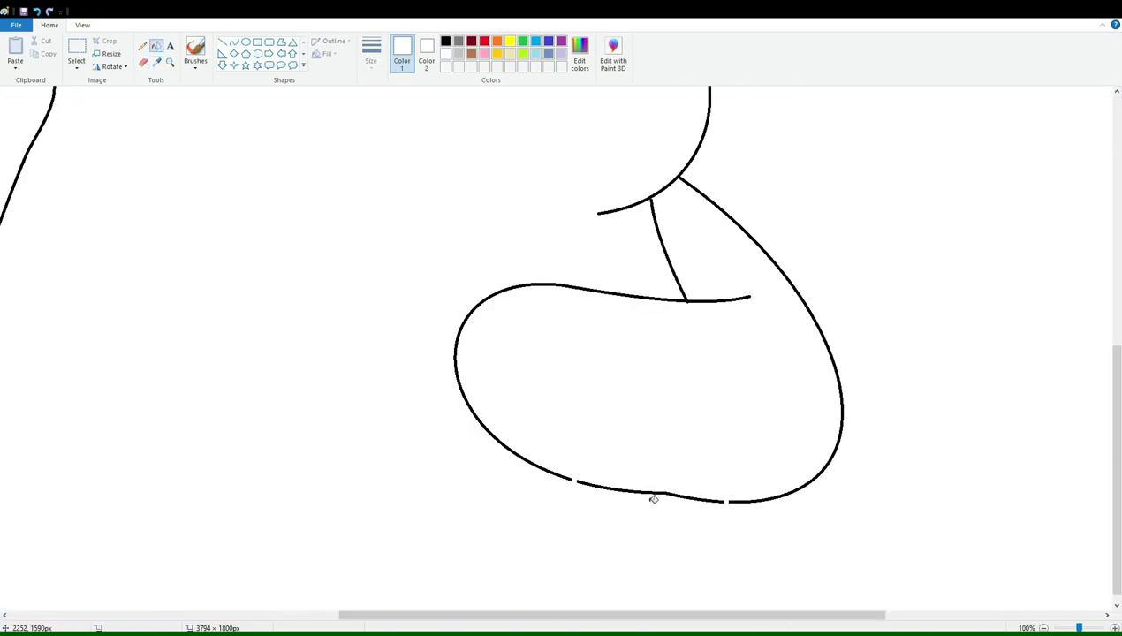
pyautogui.moveTo(726, 501); pyautogui.dragTo(573, 481)
pyautogui.scroll(1, 573, 480)
pyautogui.click(233, 42)
pyautogui.moveTo(512, 522)
pyautogui.mouseDown()
pyautogui.moveTo(203, 482)
pyautogui.moveTo(354, 513)
pyautogui.mouseUp()
pyautogui.click(1044, 628)
pyautogui.click(1043, 627)
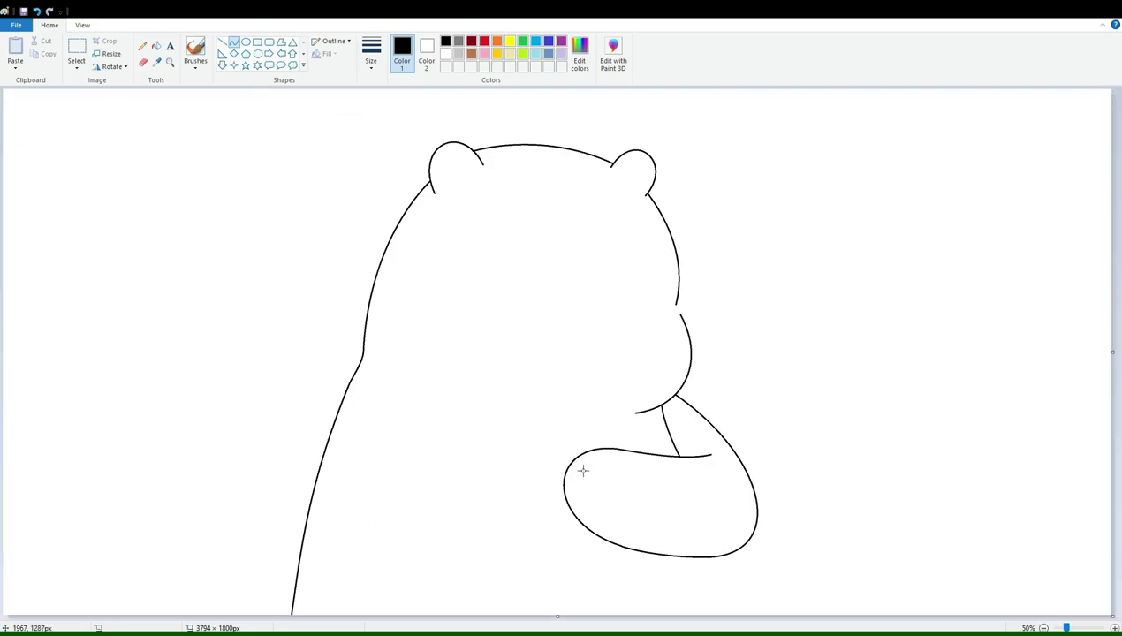
# Step: Draw two finger curves on the paw, then the phone's slanted front face and the curved back edge along its top
pyautogui.moveTo(579, 501); pyautogui.dragTo(583, 505)
pyautogui.moveTo(618, 413)
pyautogui.mouseDown()
pyautogui.moveTo(596, 550)
pyautogui.moveTo(600, 541)
pyautogui.mouseUp()
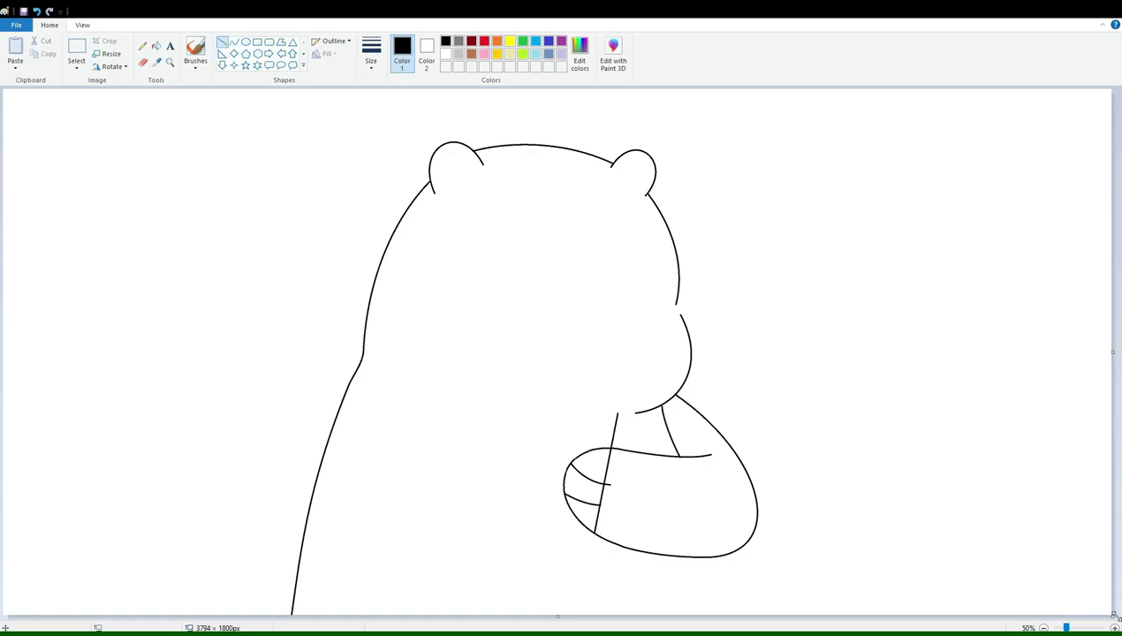
pyautogui.keyDown('ctrl'); pyautogui.scroll(1, 676, 453); pyautogui.keyUp('ctrl')
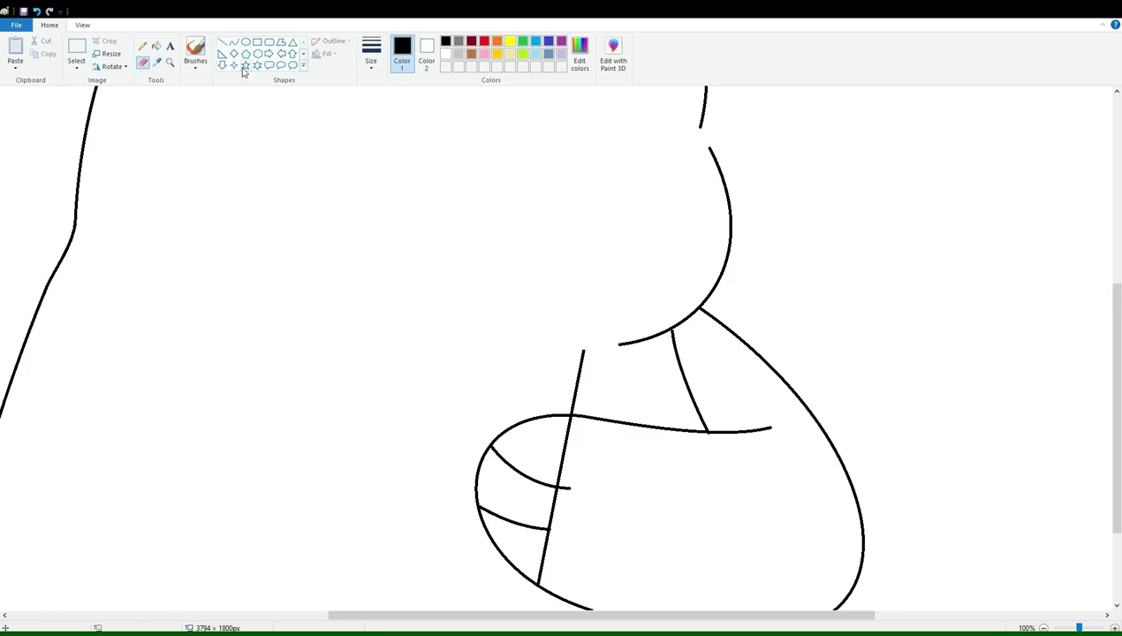
pyautogui.moveTo(576, 336); pyautogui.dragTo(408, 311)
pyautogui.click(453, 323)
pyautogui.moveTo(583, 351)
pyautogui.mouseDown()
pyautogui.moveTo(471, 354)
pyautogui.moveTo(424, 336)
pyautogui.moveTo(384, 566)
pyautogui.moveTo(389, 493)
pyautogui.moveTo(380, 548)
pyautogui.mouseUp()
pyautogui.click(468, 343)
pyautogui.moveTo(379, 566); pyautogui.dragTo(537, 585)
pyautogui.moveTo(459, 577); pyautogui.dragTo(461, 587)
pyautogui.moveTo(405, 311)
pyautogui.mouseDown()
pyautogui.moveTo(358, 535)
pyautogui.moveTo(365, 463)
pyautogui.moveTo(368, 544)
pyautogui.mouseUp()
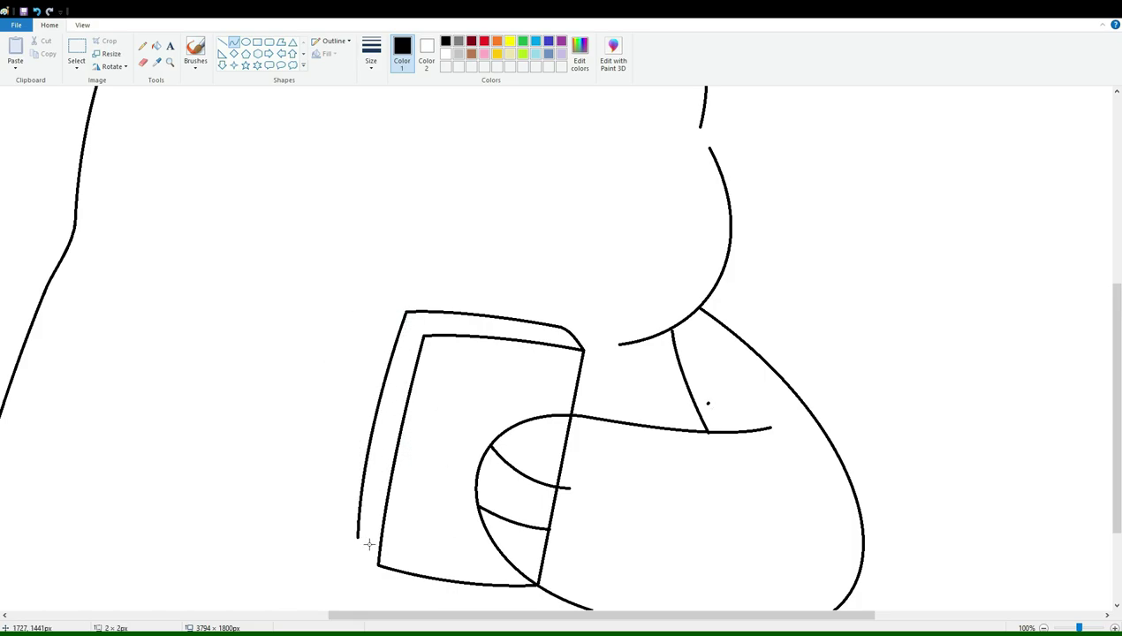
pyautogui.hotkey('ctrl', 'z')
pyautogui.moveTo(405, 311)
pyautogui.mouseDown()
pyautogui.moveTo(358, 531)
pyautogui.moveTo(365, 453)
pyautogui.mouseUp()
pyautogui.moveTo(358, 525); pyautogui.dragTo(371, 552)
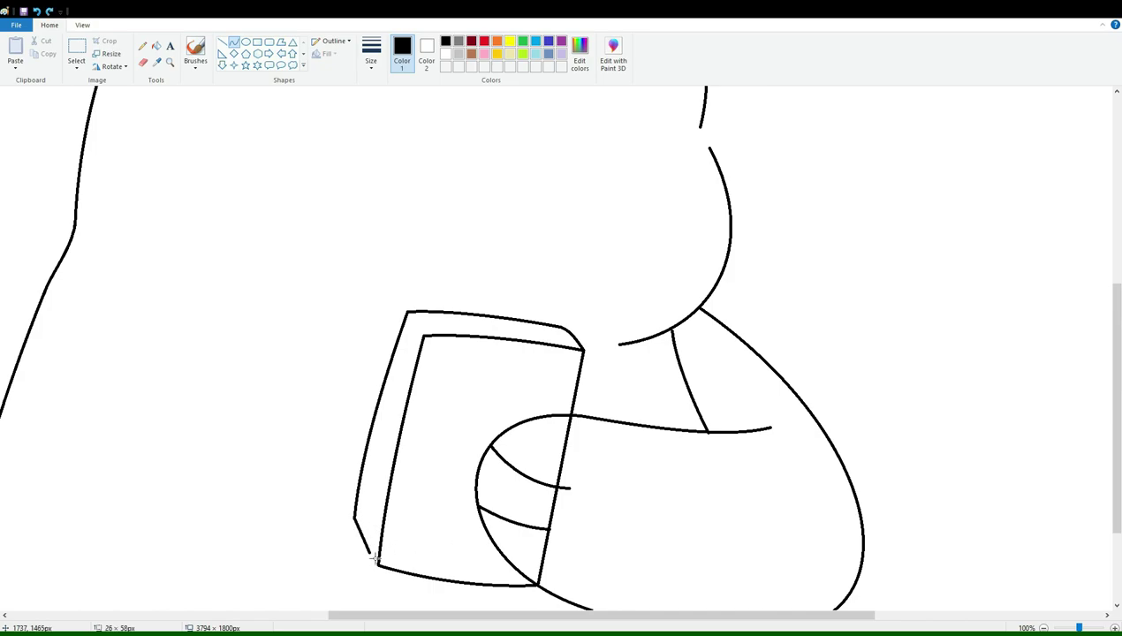
pyautogui.hotkey('ctrl', 'z')
pyautogui.hotkey('ctrl', 'z')
# Step: Draw the phone's curved left side down to its rounded lower corner, and a short diagonal line at its upper left corner
pyautogui.moveTo(405, 311)
pyautogui.mouseDown()
pyautogui.moveTo(358, 532)
pyautogui.moveTo(388, 351)
pyautogui.moveTo(362, 477)
pyautogui.mouseUp()
pyautogui.moveTo(369, 546); pyautogui.dragTo(357, 553)
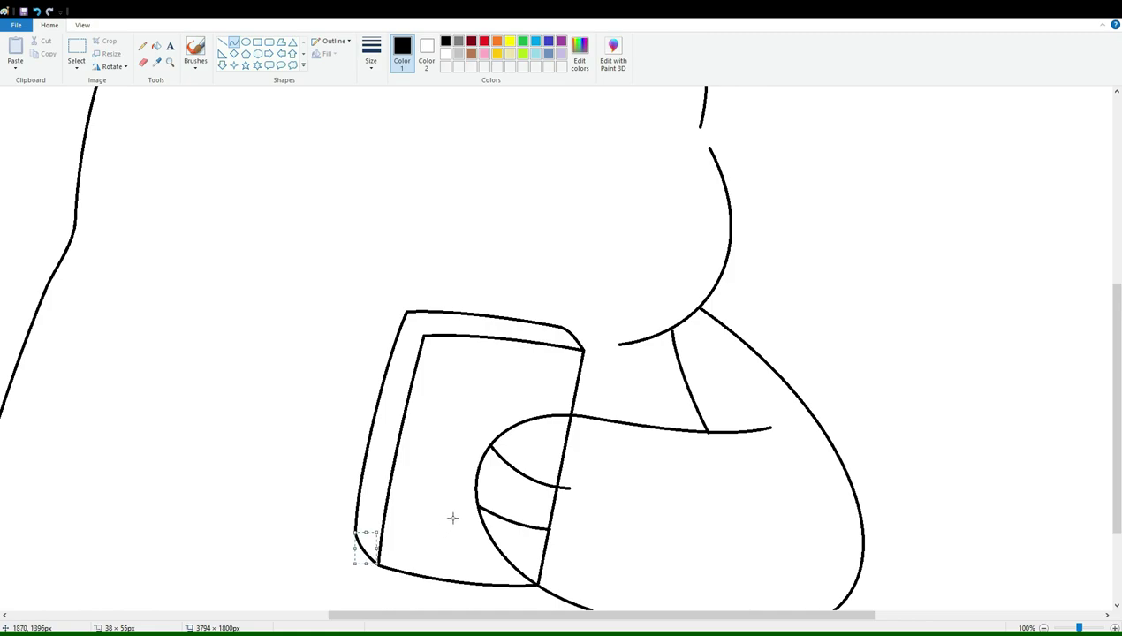
pyautogui.click(222, 41)
pyautogui.moveTo(410, 318)
pyautogui.mouseDown()
pyautogui.moveTo(466, 401)
pyautogui.moveTo(476, 392)
pyautogui.moveTo(464, 381)
pyautogui.mouseUp()
# Step: Draw the phone's camera lens as two concentric circles and fill the inner one black
pyautogui.click(246, 41)
pyautogui.click(156, 46)
pyautogui.click(456, 372)
# Step: Draw a curved line across the middle of the phone and a small panel outline at its lower end
pyautogui.click(222, 41)
pyautogui.click(234, 42)
pyautogui.moveTo(489, 451)
pyautogui.mouseDown()
pyautogui.moveTo(400, 436)
pyautogui.moveTo(433, 451)
pyautogui.mouseUp()
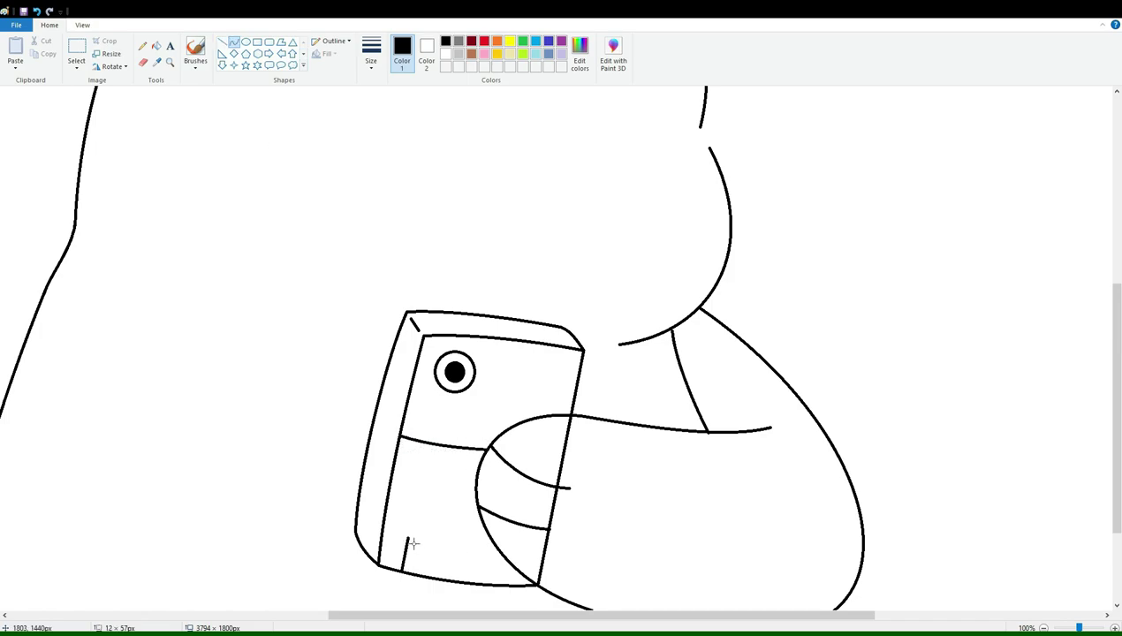
pyautogui.moveTo(412, 531)
pyautogui.mouseDown()
pyautogui.moveTo(489, 542)
pyautogui.moveTo(446, 540)
pyautogui.mouseUp()
# Step: Remove the phone's right edge where it passes through the paw, using white line breaks and white fill
pyautogui.scroll(2, 859, 546)
pyautogui.moveTo(501, 613); pyautogui.dragTo(669, 614)
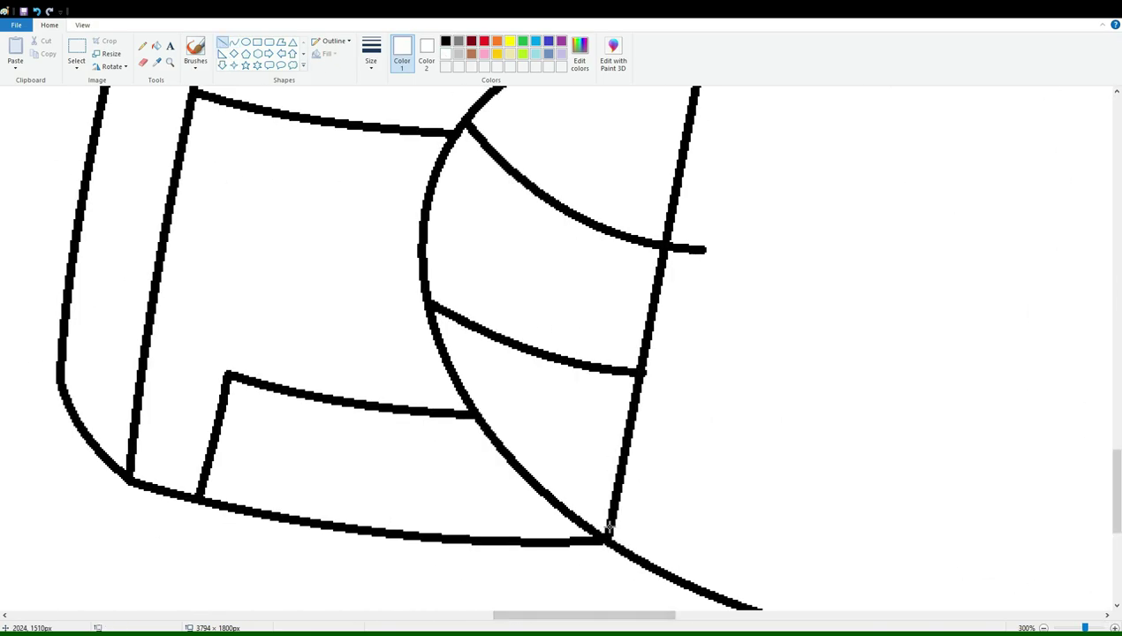
pyautogui.scroll(3, 711, 508)
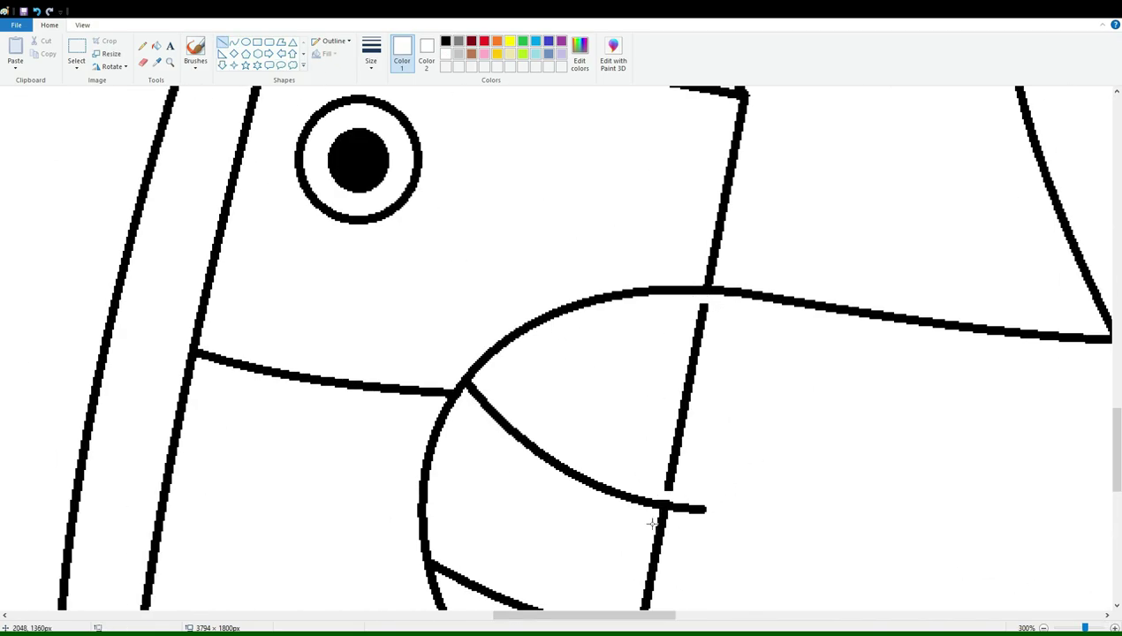
pyautogui.scroll(-2, 831, 526)
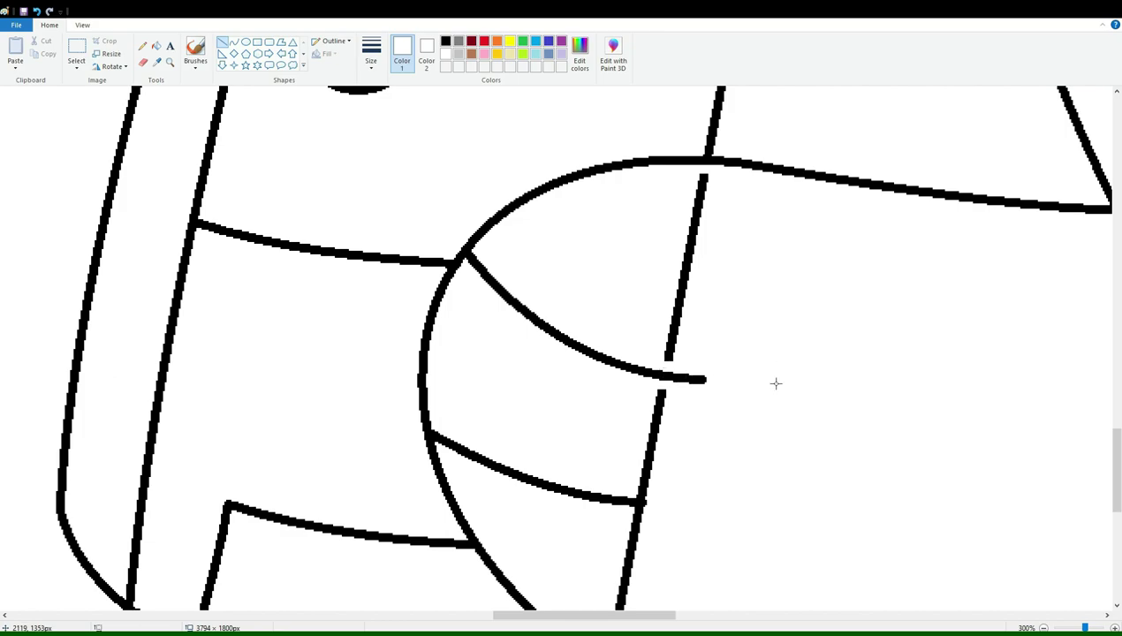
pyautogui.scroll(-2, 769, 369)
pyautogui.moveTo(643, 357); pyautogui.dragTo(633, 390)
pyautogui.click(157, 45)
pyautogui.scroll(5, 796, 424)
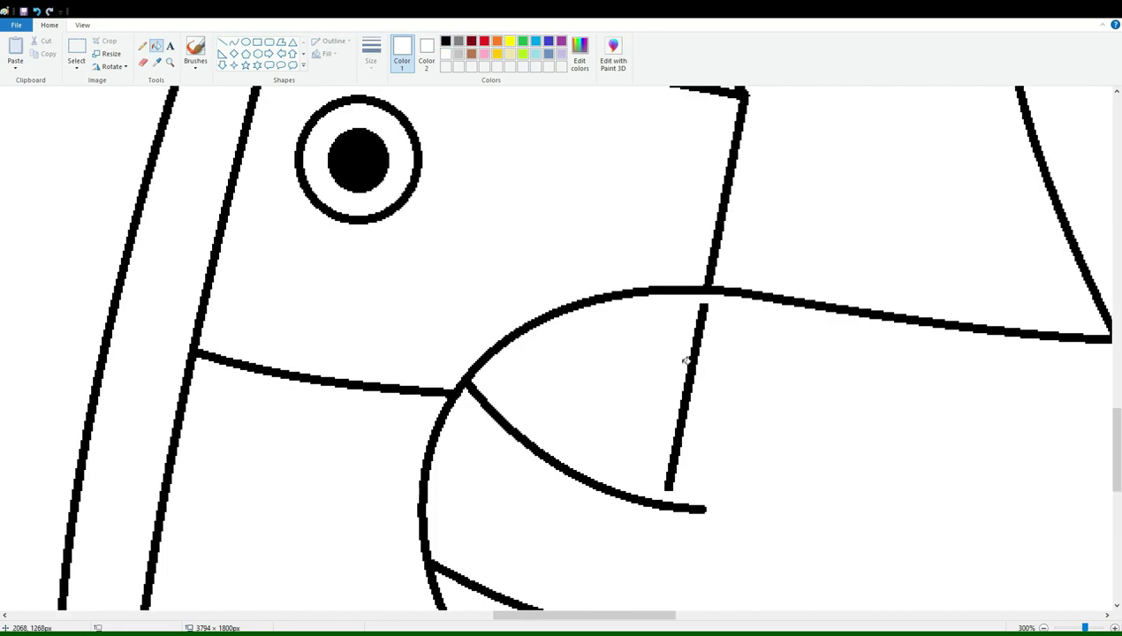
pyautogui.scroll(-3, 1016, 601)
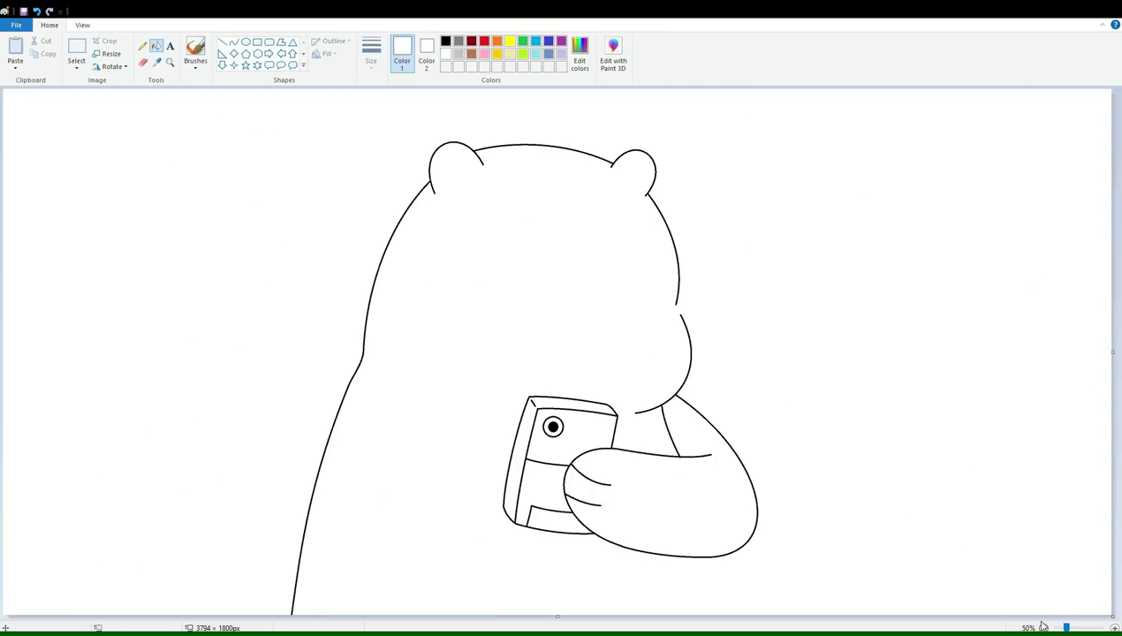
# Step: Draw a black curve for the right side of the body from below the forearm to the canvas's lower edge
pyautogui.hotkey('ctrl', 'a')
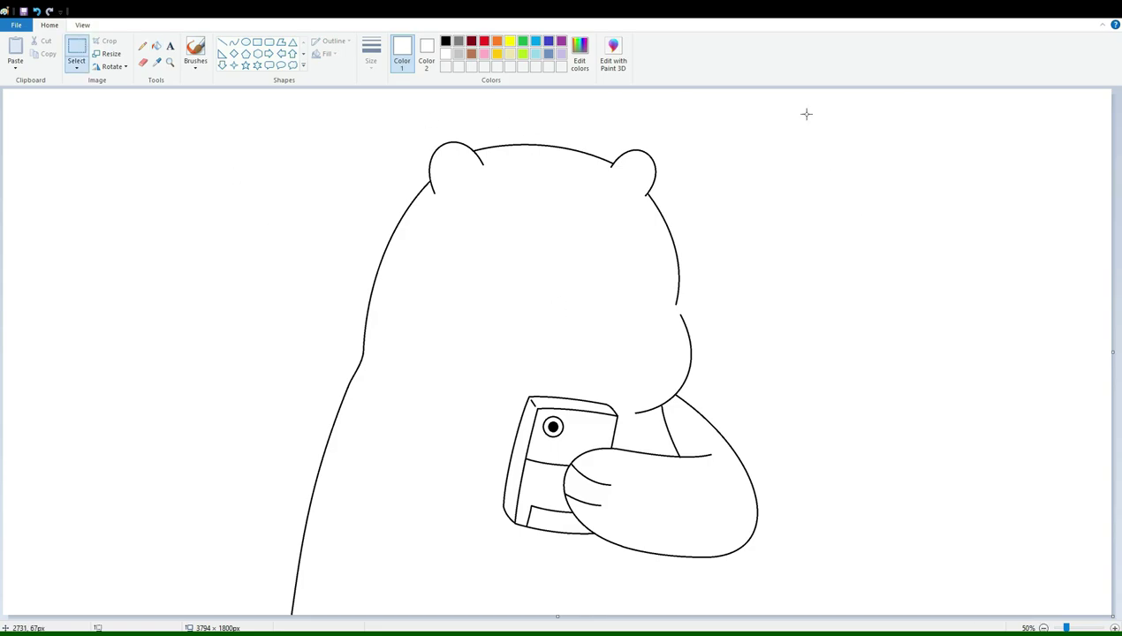
pyautogui.click(233, 41)
pyautogui.moveTo(745, 614); pyautogui.dragTo(723, 557)
pyautogui.moveTo(764, 591); pyautogui.dragTo(745, 594)
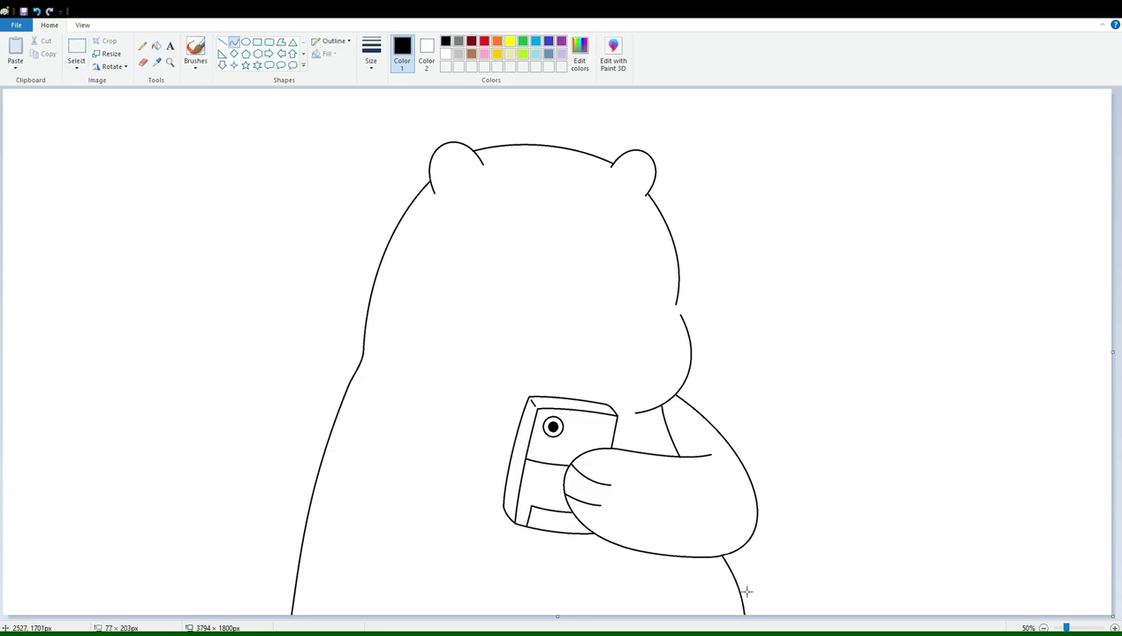
pyautogui.moveTo(713, 555); pyautogui.dragTo(729, 613)
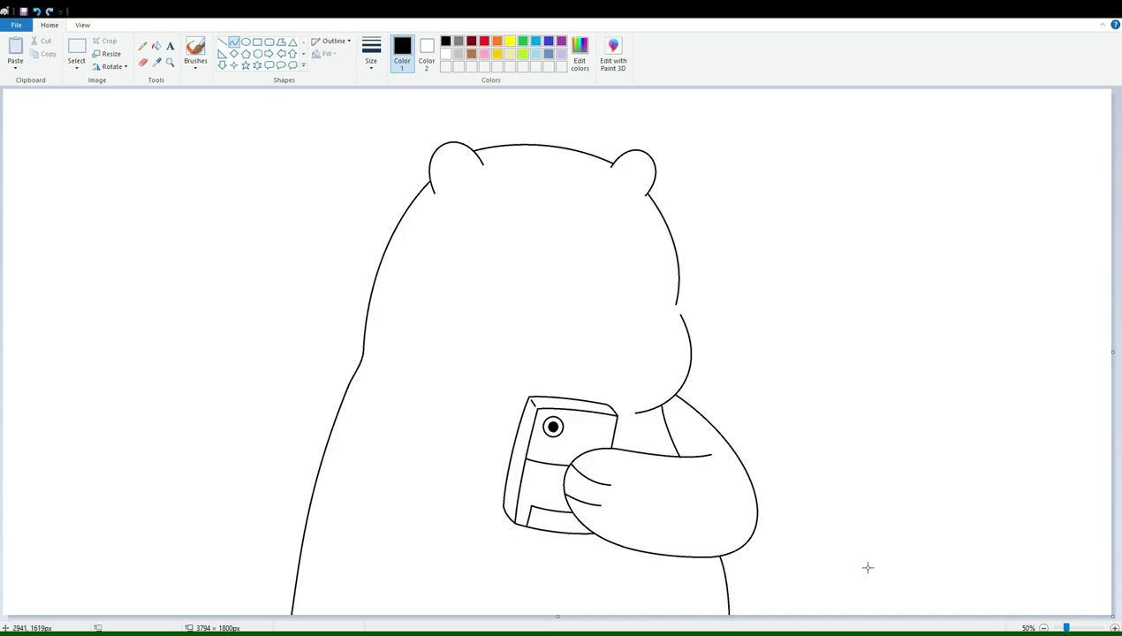
# Step: Close the gap between the right side of the head and the cheek with a smooth connecting line
pyautogui.keyDown('ctrl'); pyautogui.scroll(2, 1027, 584); pyautogui.keyUp('ctrl')
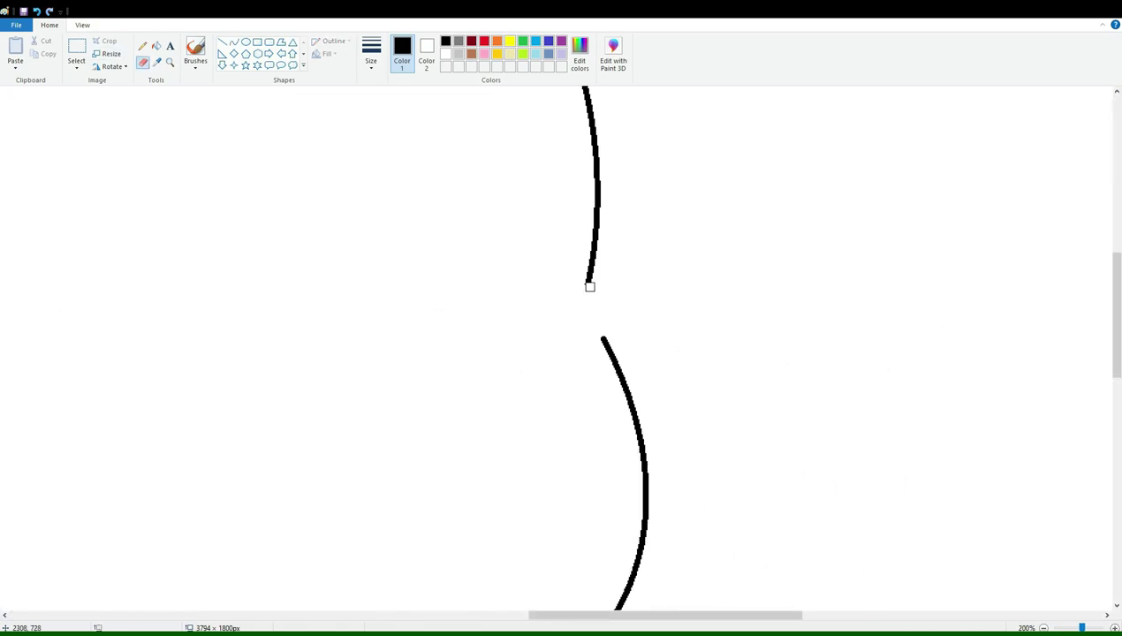
pyautogui.moveTo(607, 345); pyautogui.dragTo(588, 281)
pyautogui.moveTo(601, 325); pyautogui.dragTo(592, 310)
pyautogui.click(142, 45)
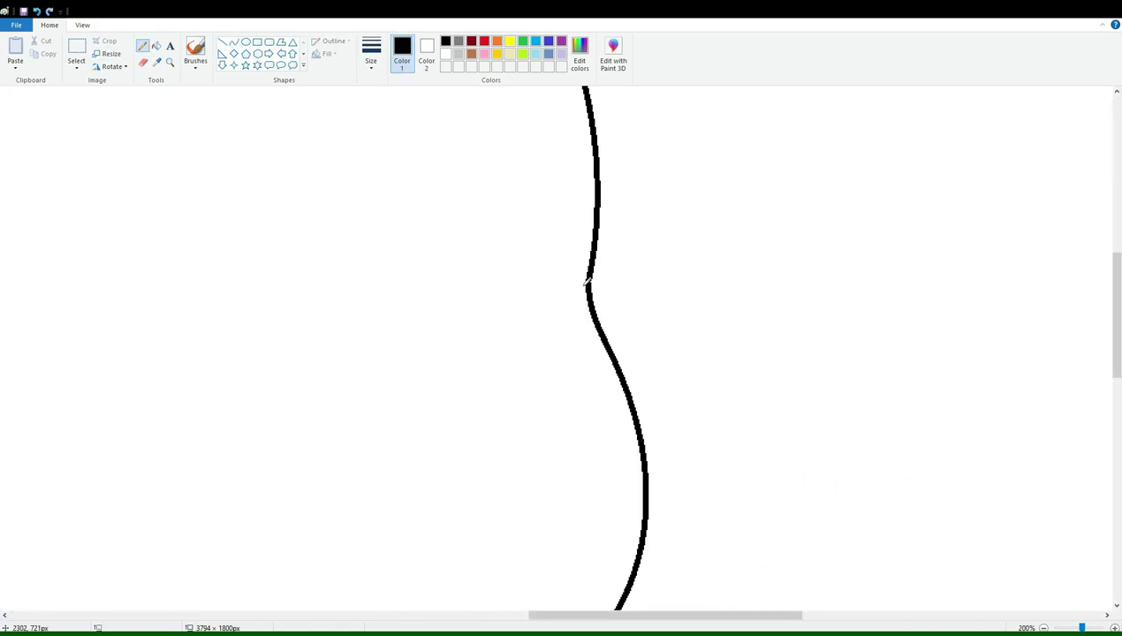
pyautogui.click(1044, 627)
pyautogui.click(1044, 628)
# Step: Draw the left arm with curves for the forearm's upper and lower edges, the elbow and the shoulder
pyautogui.click(233, 41)
pyautogui.moveTo(521, 450); pyautogui.dragTo(469, 451)
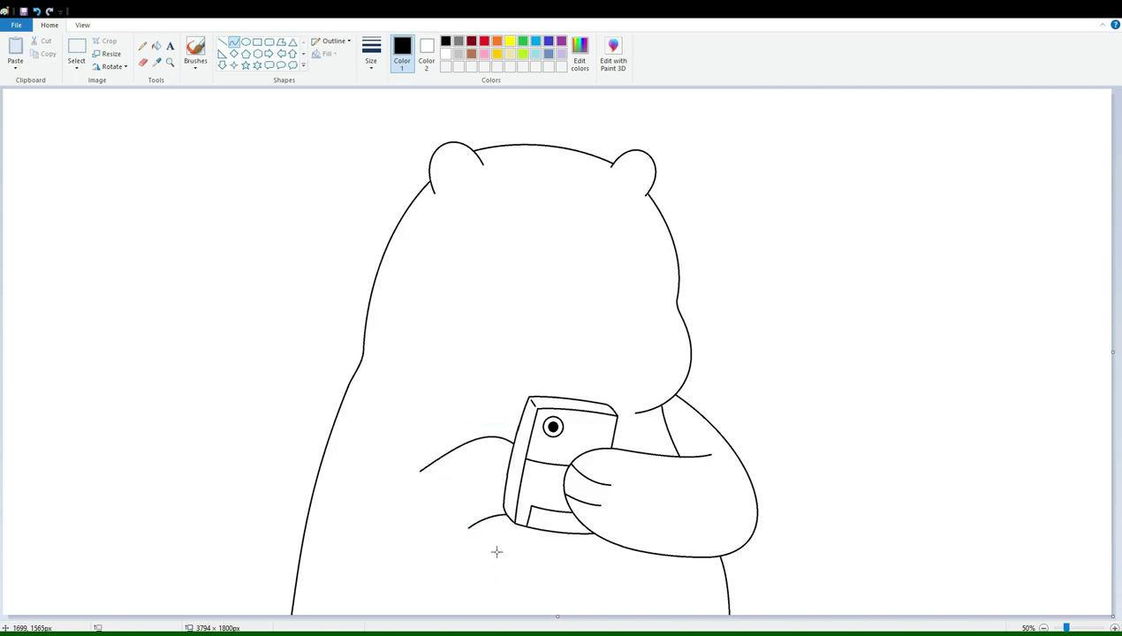
pyautogui.moveTo(474, 524); pyautogui.dragTo(382, 611)
pyautogui.moveTo(433, 460); pyautogui.dragTo(385, 390)
pyautogui.moveTo(409, 425); pyautogui.dragTo(429, 402)
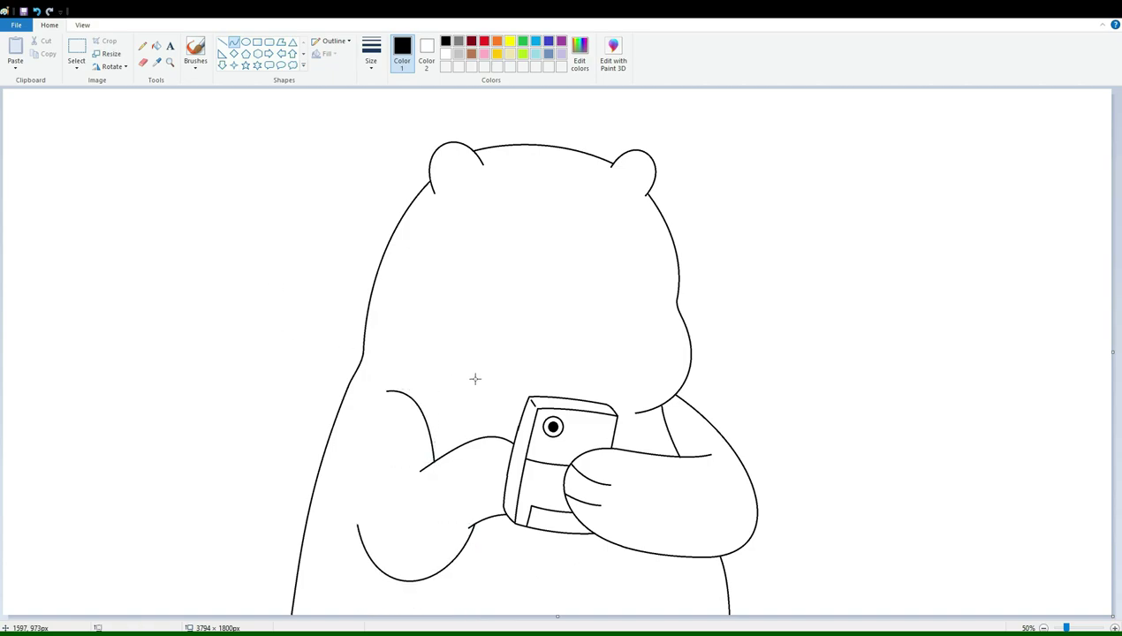
# Step: Draw an oval nose above the phone, fill it black and add a short snout curve above it
pyautogui.click(246, 42)
pyautogui.moveTo(597, 368); pyautogui.dragTo(633, 298)
pyautogui.click(157, 46)
pyautogui.click(576, 357)
pyautogui.click(234, 42)
# Step: Draw the left eye as a large upright oval
pyautogui.moveTo(467, 233); pyautogui.dragTo(538, 336)
pyautogui.moveTo(504, 284); pyautogui.dragTo(502, 286)
pyautogui.click(544, 205)
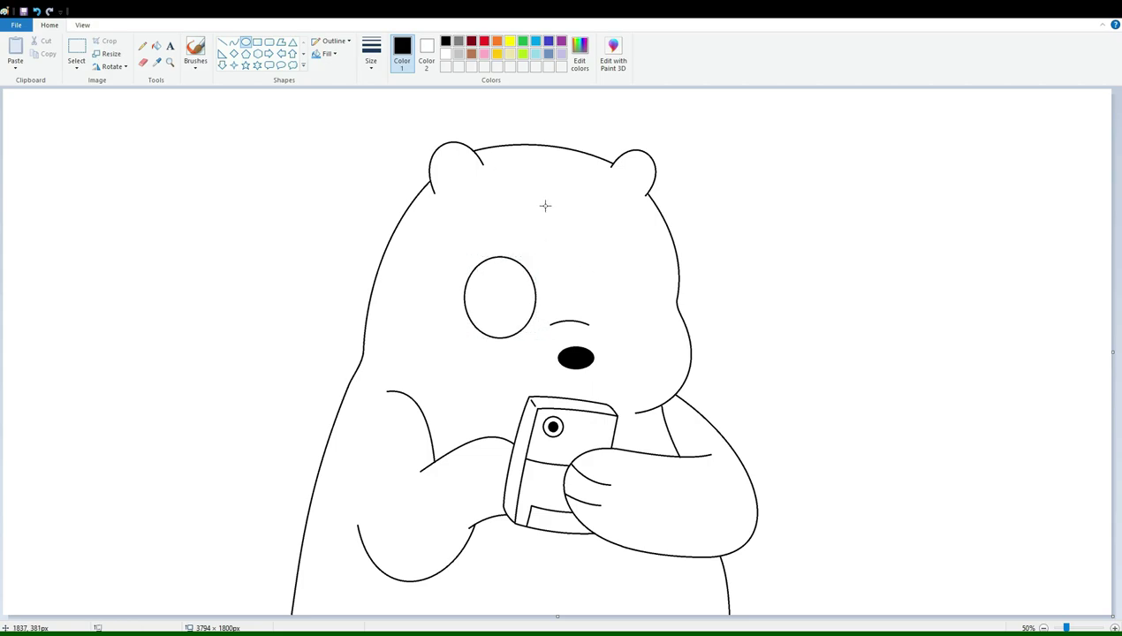
pyautogui.click(234, 43)
pyautogui.moveTo(625, 335); pyautogui.dragTo(599, 322)
pyautogui.moveTo(639, 271)
pyautogui.mouseDown()
pyautogui.moveTo(626, 253)
pyautogui.moveTo(644, 338)
pyautogui.moveTo(654, 336)
pyautogui.mouseUp()
pyautogui.hotkey('ctrl', 'z')
# Step: Draw a small oval pupil in the left eye and an upright oval of about 207 × 243 px for the right eye
pyautogui.click(246, 41)
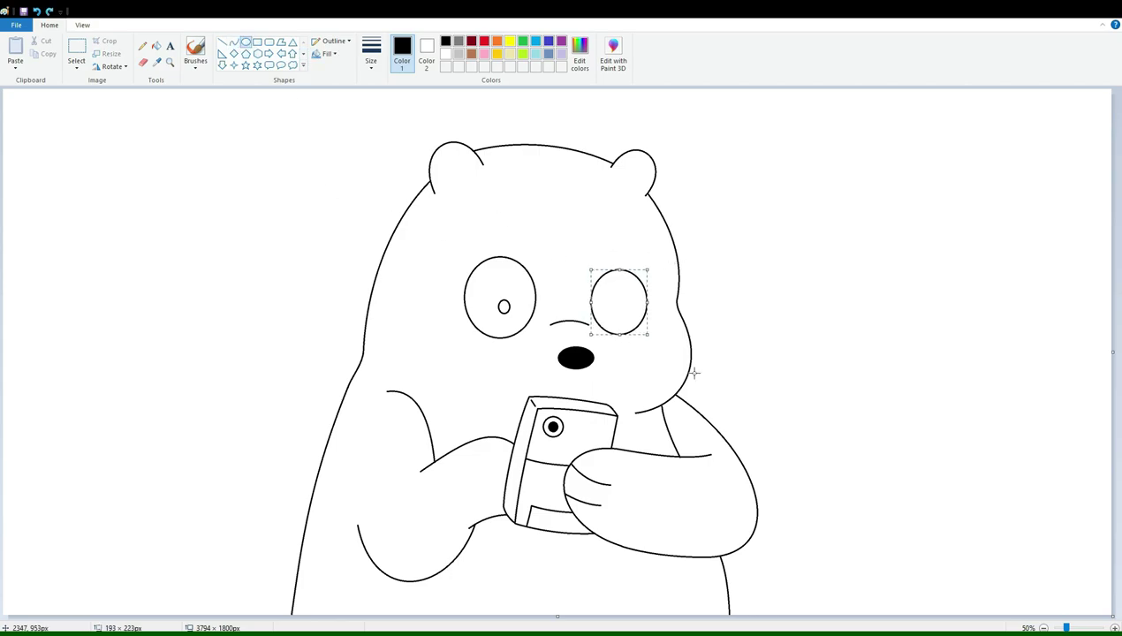
pyautogui.moveTo(654, 263); pyautogui.dragTo(646, 266)
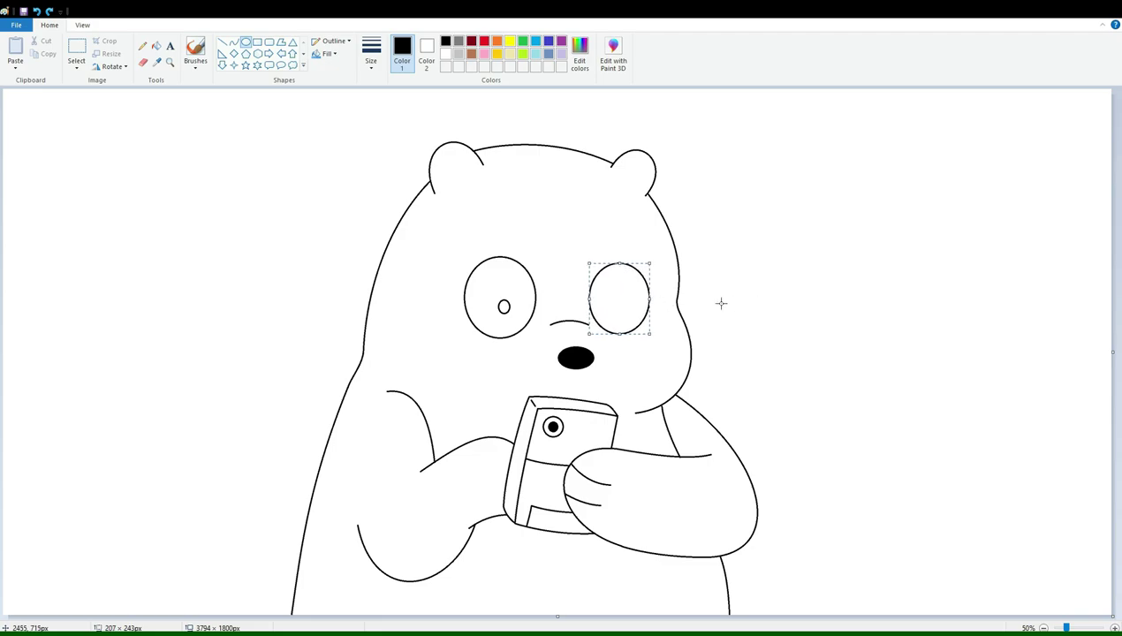
# Step: Copy the left eye's pupil into the right eye and fill both pupils black
pyautogui.click(76, 53)
pyautogui.moveTo(482, 288); pyautogui.dragTo(521, 318)
pyautogui.hotkey('ctrl', 'c')
pyautogui.hotkey('ctrl', 'v')
pyautogui.moveTo(25, 108); pyautogui.dragTo(612, 313)
pyautogui.click(156, 45)
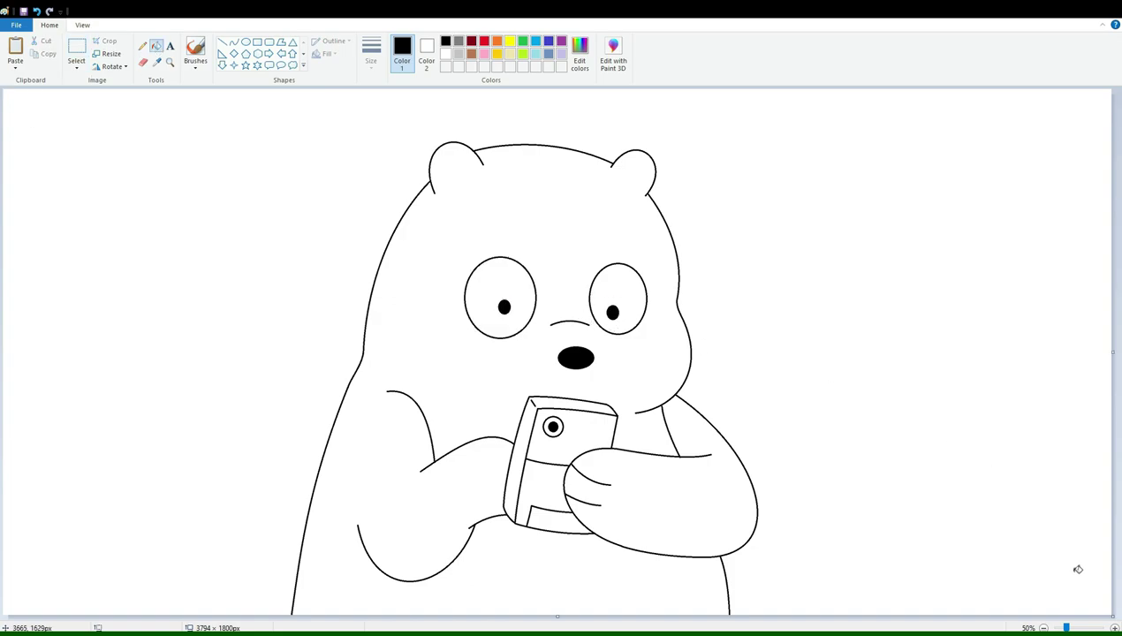
# Step: Close the base of each ear with a gray curve joining the ear's two ends
pyautogui.click(1115, 628)
pyautogui.click(1115, 628)
pyautogui.click(458, 42)
pyautogui.click(233, 42)
pyautogui.moveTo(168, 508)
pyautogui.mouseDown()
pyautogui.moveTo(333, 432)
pyautogui.moveTo(354, 391)
pyautogui.mouseUp()
pyautogui.moveTo(205, 494)
pyautogui.mouseDown()
pyautogui.moveTo(318, 507)
pyautogui.moveTo(440, 471)
pyautogui.mouseUp()
pyautogui.moveTo(866, 402); pyautogui.dragTo(1004, 515)
pyautogui.moveTo(904, 451); pyautogui.dragTo(937, 501)
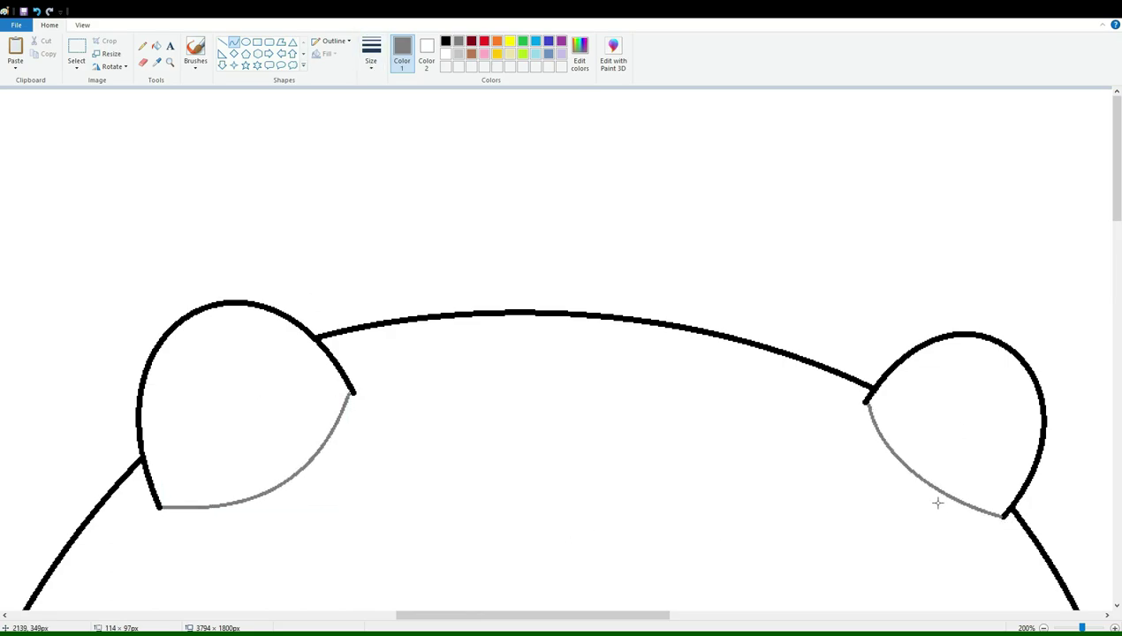
pyautogui.click(142, 45)
# Step: Draw a short black eyebrow curve about 81 px wide above the left eye
pyautogui.scroll(-6, 811, 546)
pyautogui.keyDown('ctrl'); pyautogui.scroll(-1, 496, 384); pyautogui.keyUp('ctrl')
pyautogui.click(233, 41)
pyautogui.click(445, 41)
pyautogui.moveTo(181, 280); pyautogui.dragTo(205, 286)
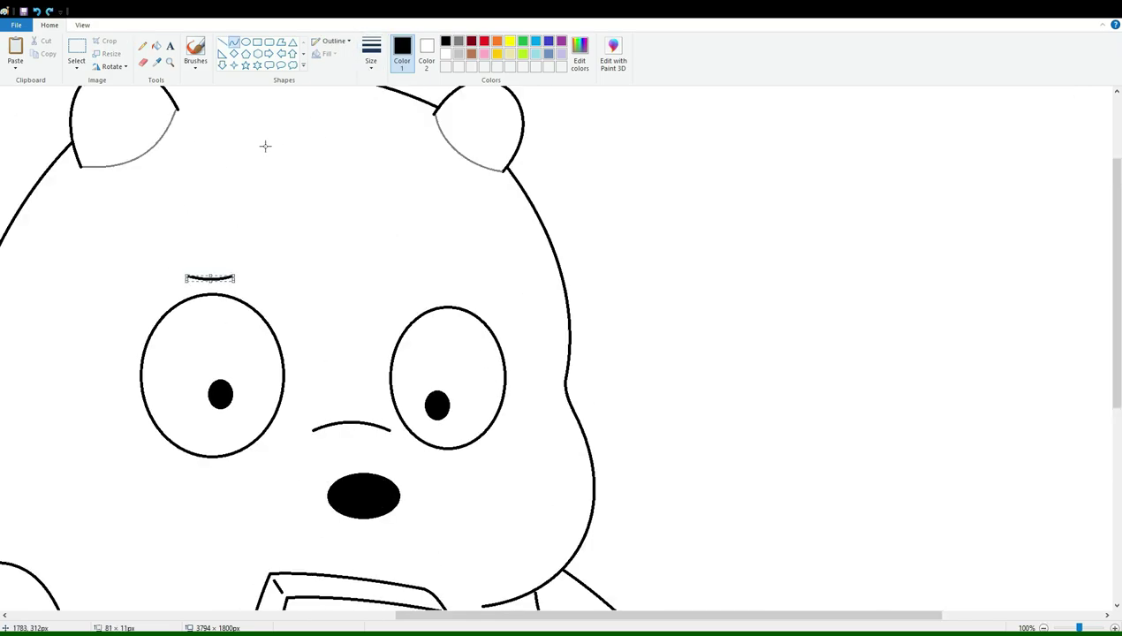
pyautogui.click(1044, 627)
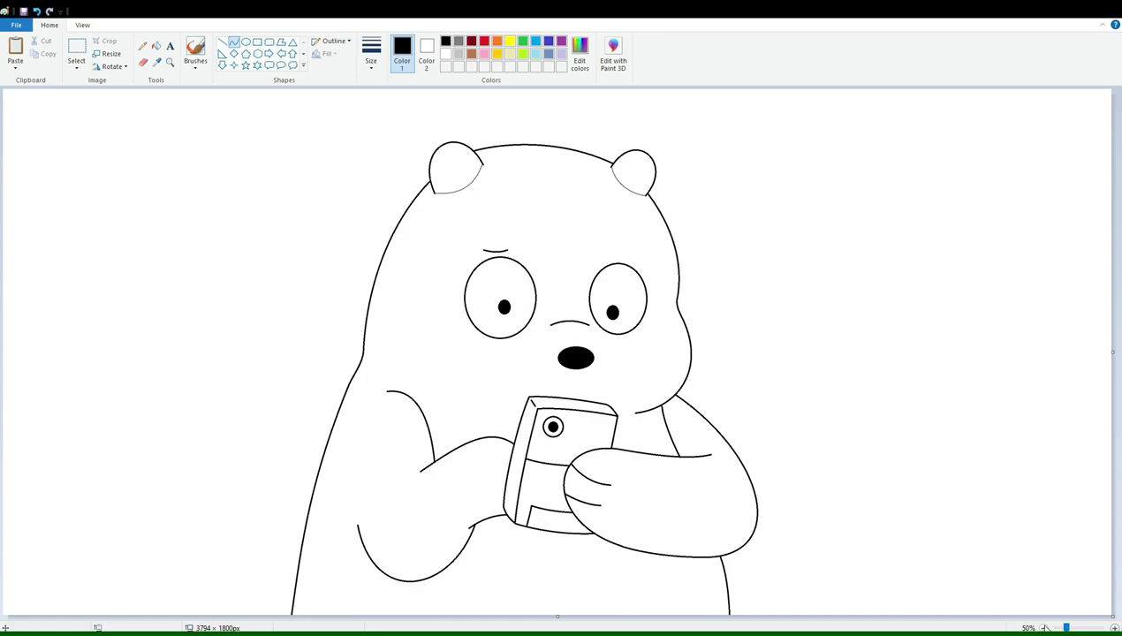
# Step: Close the underside of the bear's head with a gray curve about 931 × 245 px, from the left cheek to the jaw line
pyautogui.click(1079, 627)
pyautogui.click(458, 40)
pyautogui.moveTo(708, 347)
pyautogui.mouseDown()
pyautogui.moveTo(260, 276)
pyautogui.moveTo(161, 233)
pyautogui.mouseUp()
pyautogui.moveTo(605, 359); pyautogui.dragTo(218, 383)
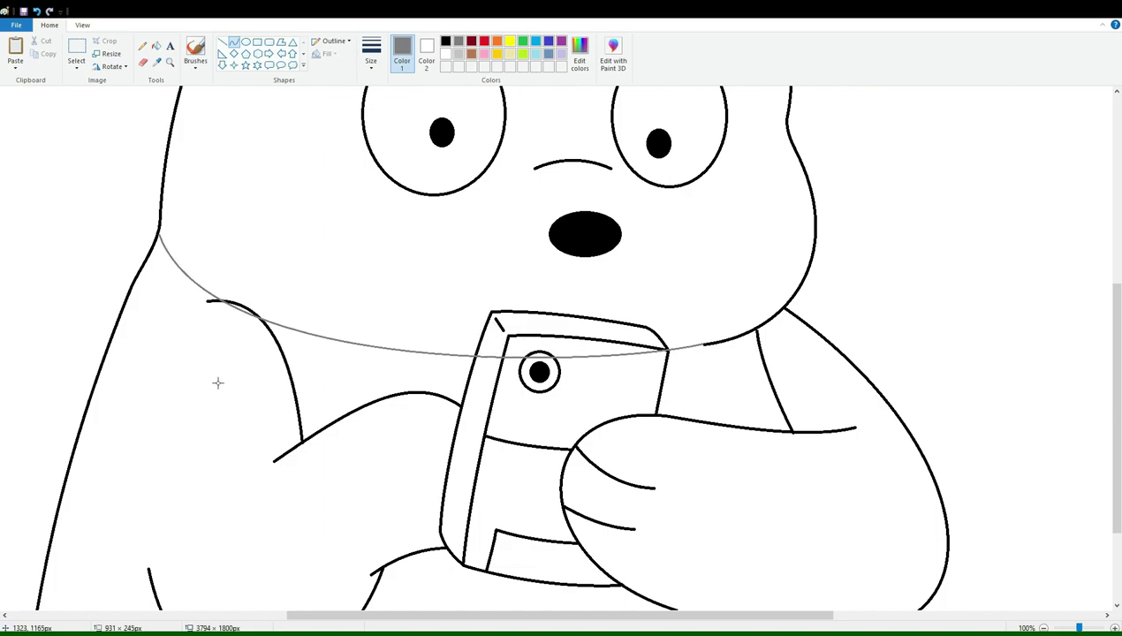
# Step: Erase the piece of the gray head curve that dips below the left shoulder line
pyautogui.scroll(2, 619, 537)
pyautogui.hscroll(3, 619, 537)
pyautogui.click(445, 40)
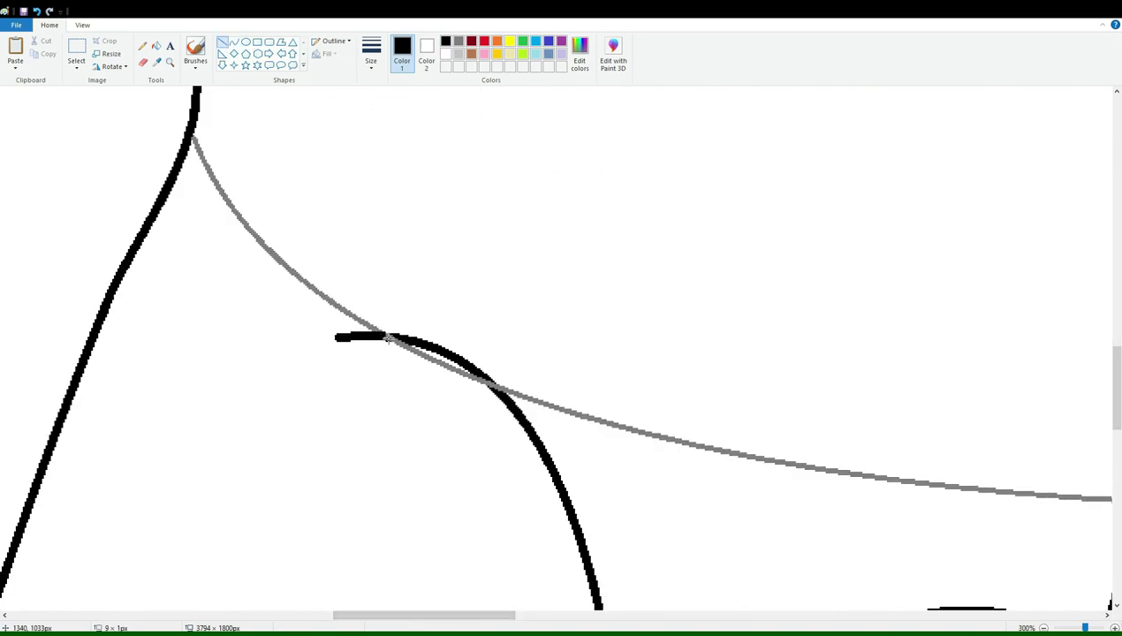
pyautogui.click(227, 45)
pyautogui.click(445, 54)
pyautogui.moveTo(387, 348)
pyautogui.mouseDown()
pyautogui.moveTo(416, 351)
pyautogui.moveTo(462, 298)
pyautogui.moveTo(480, 385)
pyautogui.moveTo(512, 393)
pyautogui.moveTo(487, 396)
pyautogui.moveTo(418, 358)
pyautogui.mouseUp()
pyautogui.click(144, 62)
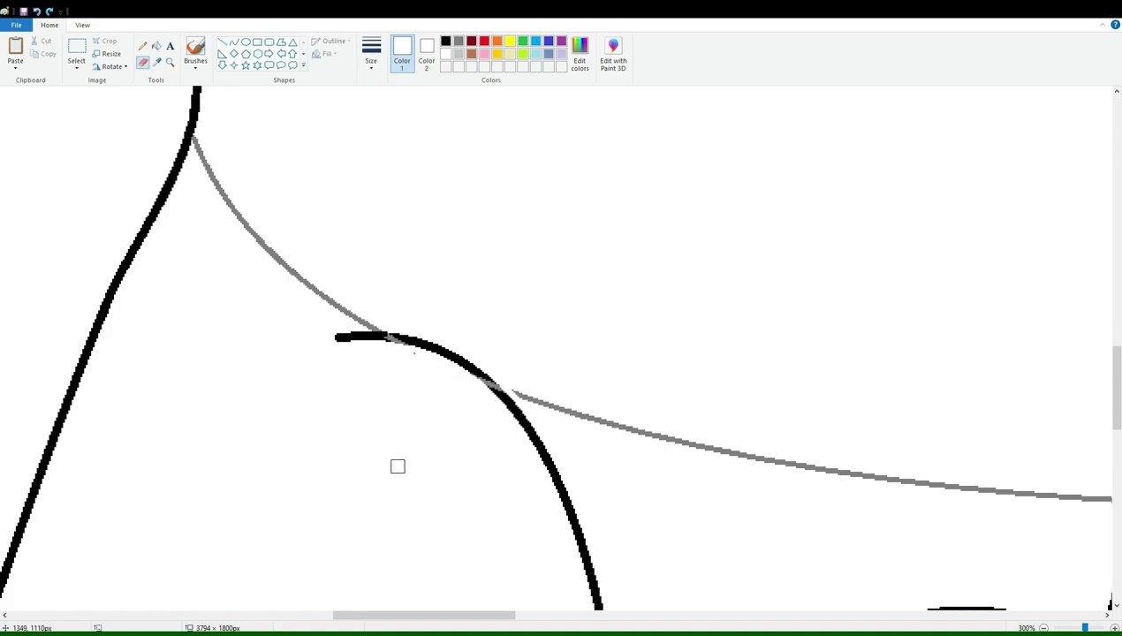
# Step: Bridge the gap between the gray head curve and the left shoulder line with a gray line
pyautogui.click(76, 53)
pyautogui.moveTo(554, 376); pyautogui.dragTo(627, 444)
pyautogui.moveTo(465, 348)
pyautogui.mouseDown()
pyautogui.moveTo(533, 409)
pyautogui.moveTo(506, 351)
pyautogui.mouseUp()
pyautogui.press('Delete')
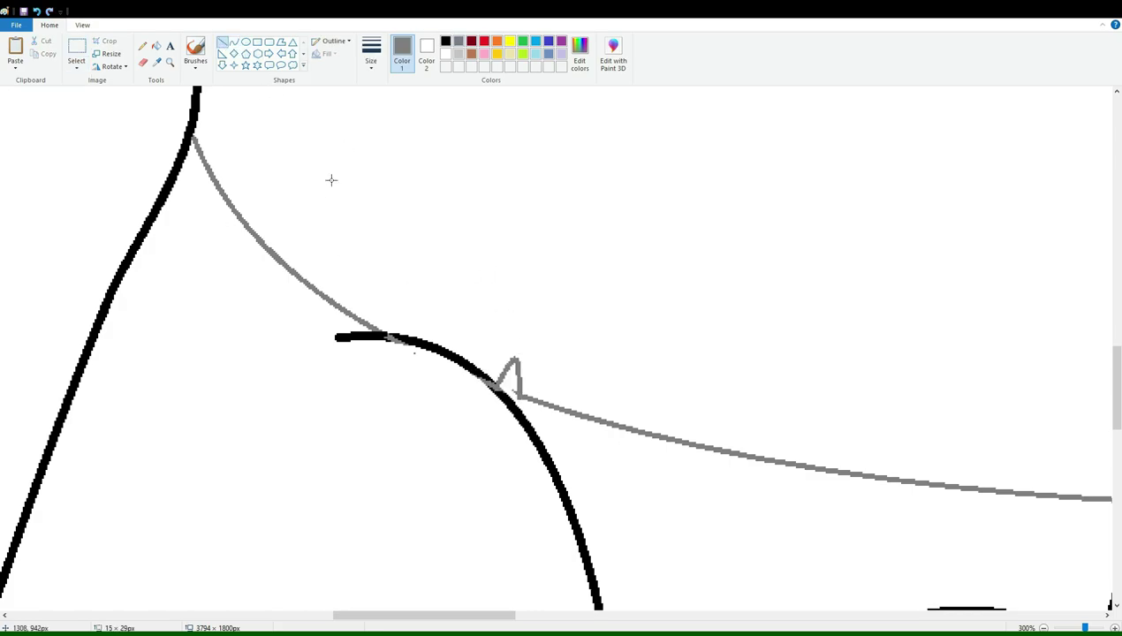
# Step: Touch up the left shoulder line in black where the gray head curve overlaps it, including leftover gray pixels
pyautogui.click(143, 62)
pyautogui.click(222, 41)
pyautogui.click(445, 41)
pyautogui.moveTo(449, 385); pyautogui.dragTo(473, 403)
pyautogui.hotkey('ctrl', 'z')
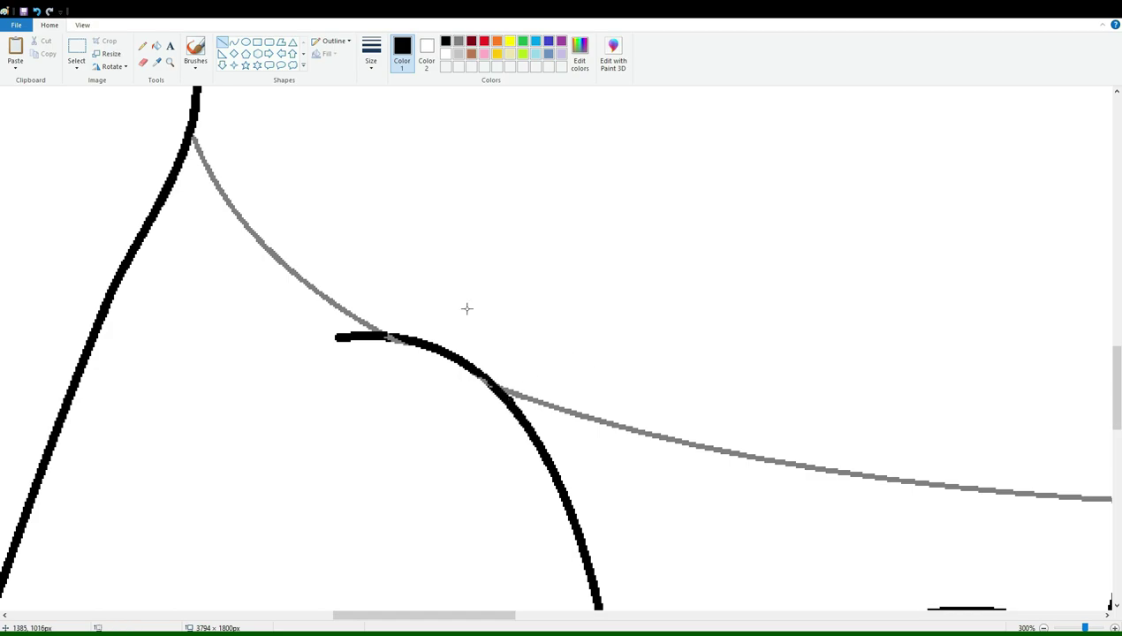
pyautogui.click(155, 45)
pyautogui.scroll(2, 393, 336)
pyautogui.moveTo(424, 617)
pyautogui.mouseDown()
pyautogui.moveTo(530, 617)
pyautogui.moveTo(452, 617)
pyautogui.mouseUp()
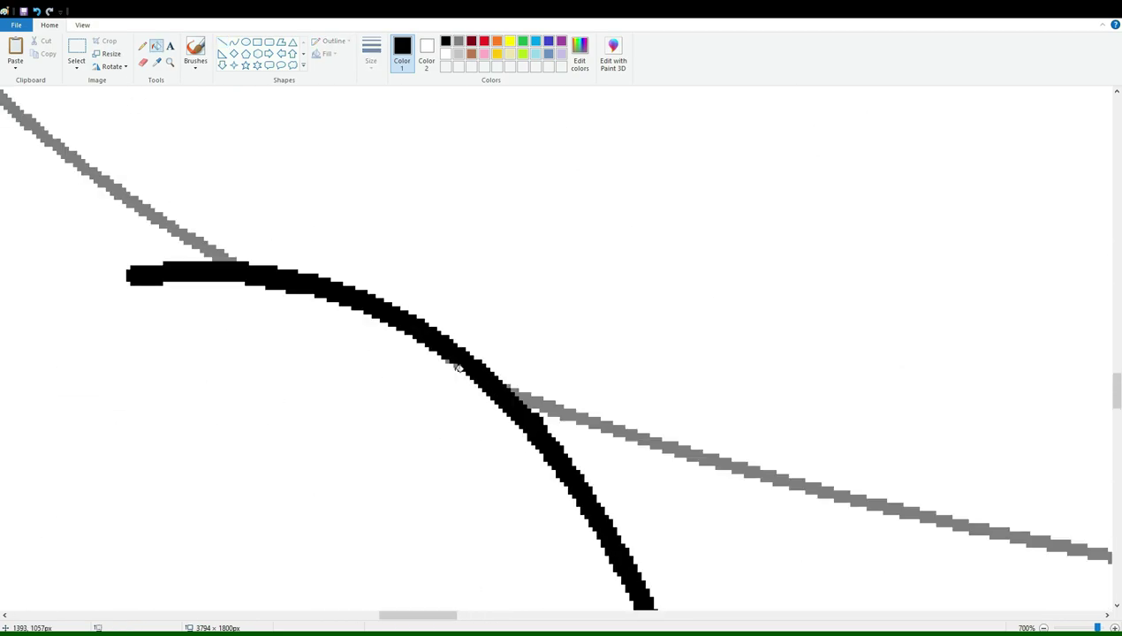
# Step: Restore the phone's black outlines where the gray head curve crosses them and fill the gray segments inside the phone white
pyautogui.keyDown('ctrl'); pyautogui.scroll(-2, 728, 515); pyautogui.keyUp('ctrl')
pyautogui.hscroll(5, 619, 398)
pyautogui.click(222, 42)
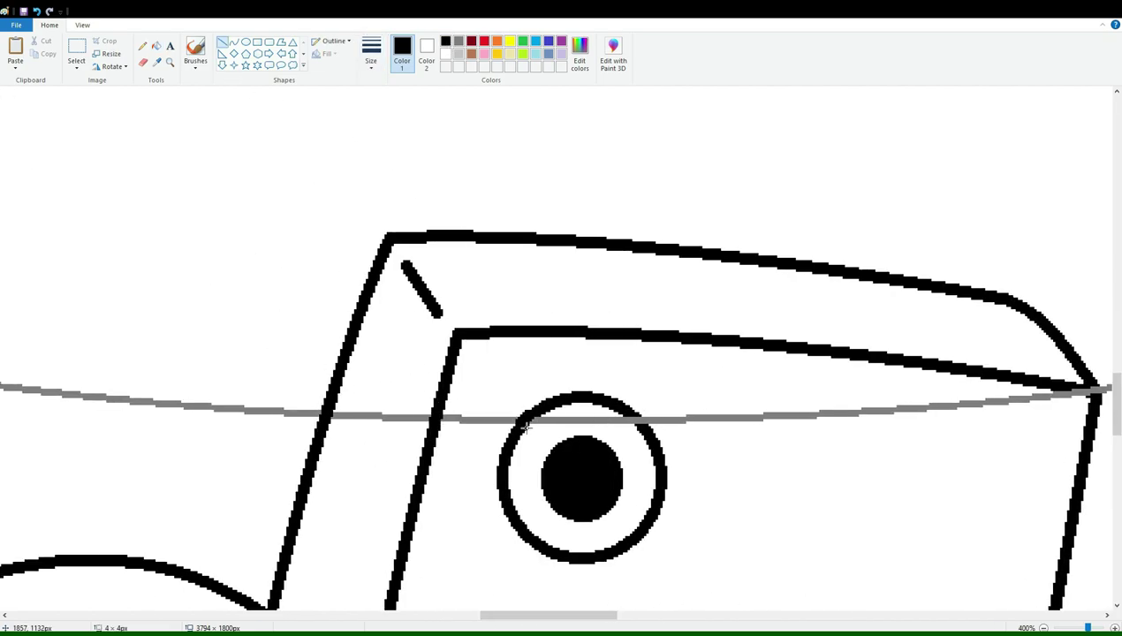
pyautogui.moveTo(625, 414); pyautogui.dragTo(648, 427)
pyautogui.hotkey('ctrl', 'z')
pyautogui.hscroll(5, 378, 394)
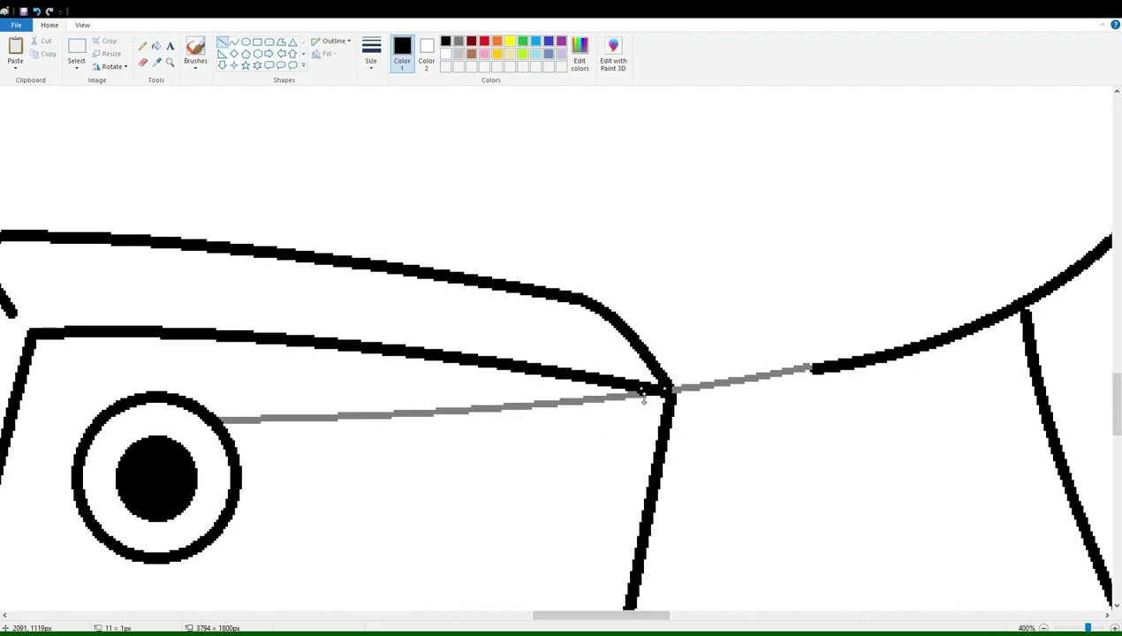
pyautogui.click(156, 45)
pyautogui.click(446, 54)
pyautogui.click(446, 408)
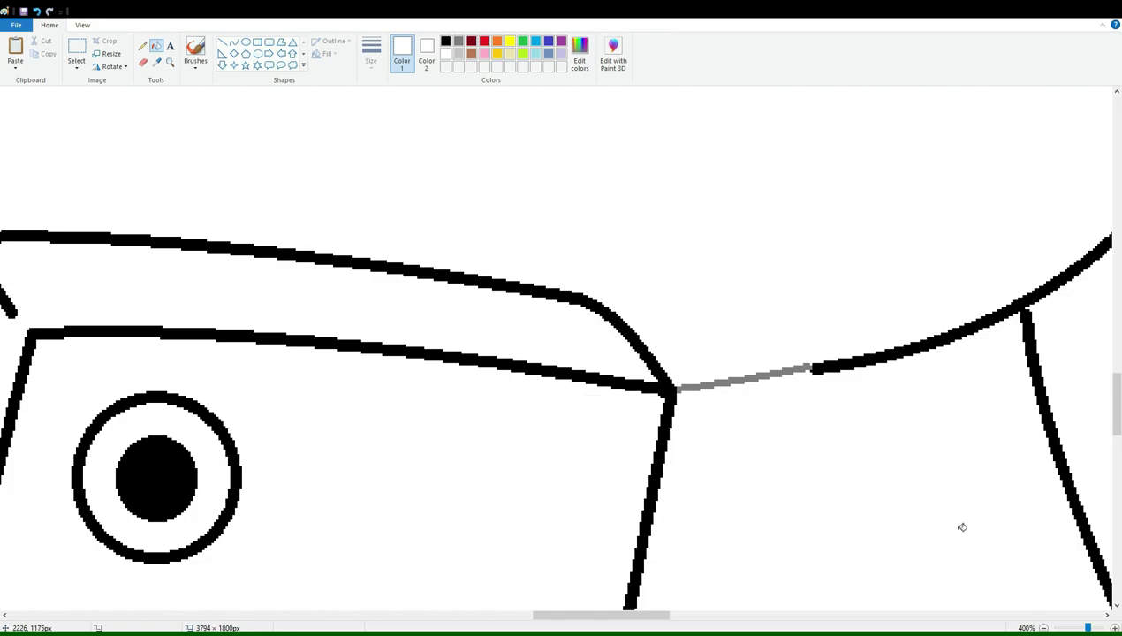
# Step: Draw a gray belly curve from the body's left outline to the underside of the right arm, redoing the first attempt
pyautogui.click(1044, 627)
pyautogui.click(1043, 627)
pyautogui.click(1044, 627)
pyautogui.click(1044, 628)
pyautogui.click(459, 43)
pyautogui.click(222, 42)
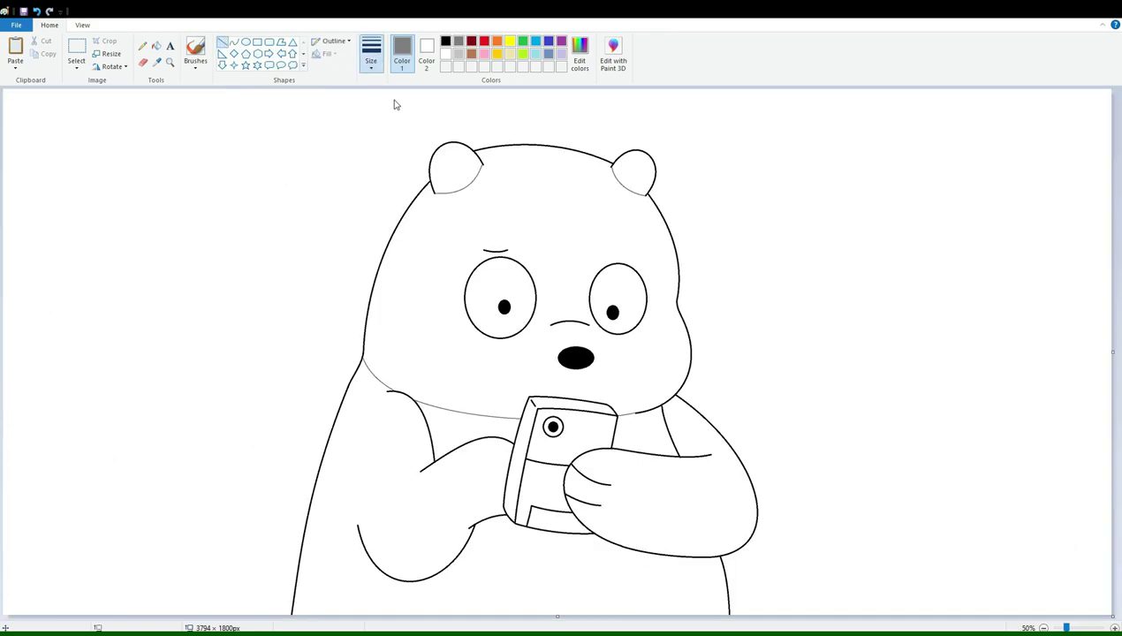
pyautogui.moveTo(638, 551); pyautogui.dragTo(317, 511)
pyautogui.hotkey('ctrl', 'z')
pyautogui.moveTo(655, 551); pyautogui.dragTo(314, 511)
pyautogui.moveTo(600, 553); pyautogui.dragTo(456, 546)
# Step: Cover the belly curve's crossing with the left forearm outline using a short black line about 10 × 7 px
pyautogui.click(1115, 627)
pyautogui.click(1044, 629)
pyautogui.keyDown('ctrl'); pyautogui.scroll(3, 548, 589); pyautogui.keyUp('ctrl')
pyautogui.scroll(-3, 548, 589)
pyautogui.click(222, 42)
pyautogui.click(446, 40)
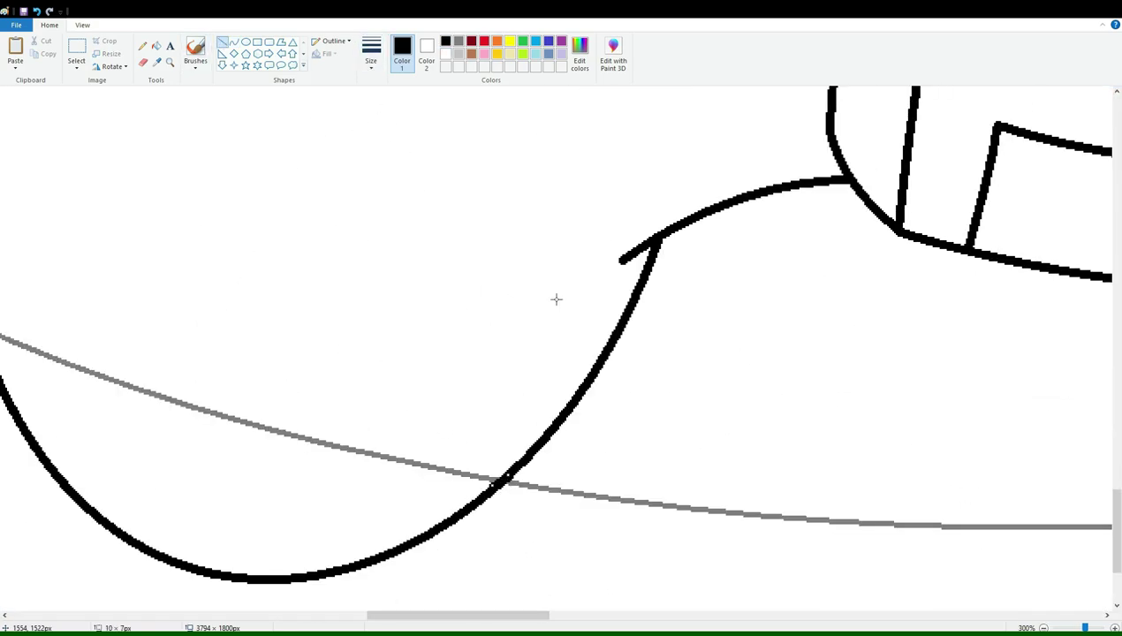
# Step: Cover the gray end of the belly curve on the right arm's outline with a black line about 11 px long
pyautogui.hscroll(-5, 368, 433)
pyautogui.keyDown('ctrl'); pyautogui.scroll(-4, 368, 433); pyautogui.keyUp('ctrl')
pyautogui.keyDown('ctrl'); pyautogui.scroll(4, 583, 571); pyautogui.keyUp('ctrl')
pyautogui.scroll(-5, 583, 571)
pyautogui.hscroll(3, 668, 193)
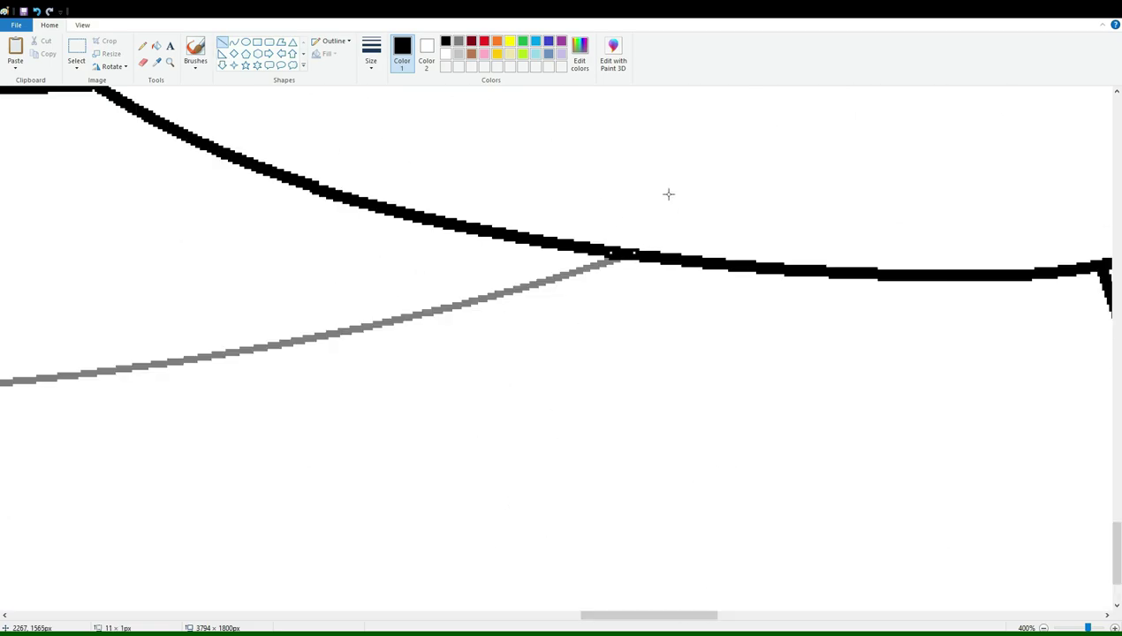
pyautogui.click(155, 47)
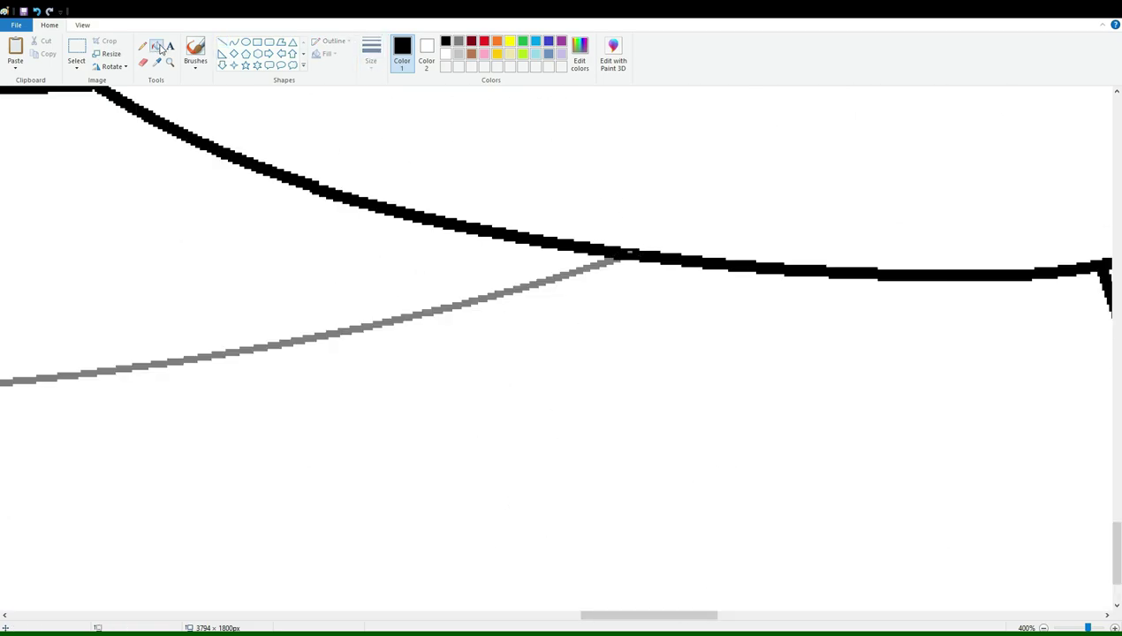
# Step: Fill both pupils red to set them apart from the black outlines
pyautogui.keyDown('ctrl'); pyautogui.scroll(-4, 557, 353); pyautogui.keyUp('ctrl')
pyautogui.click(485, 40)
pyautogui.click(504, 306)
pyautogui.click(614, 313)
pyautogui.click(445, 41)
pyautogui.click(583, 430)
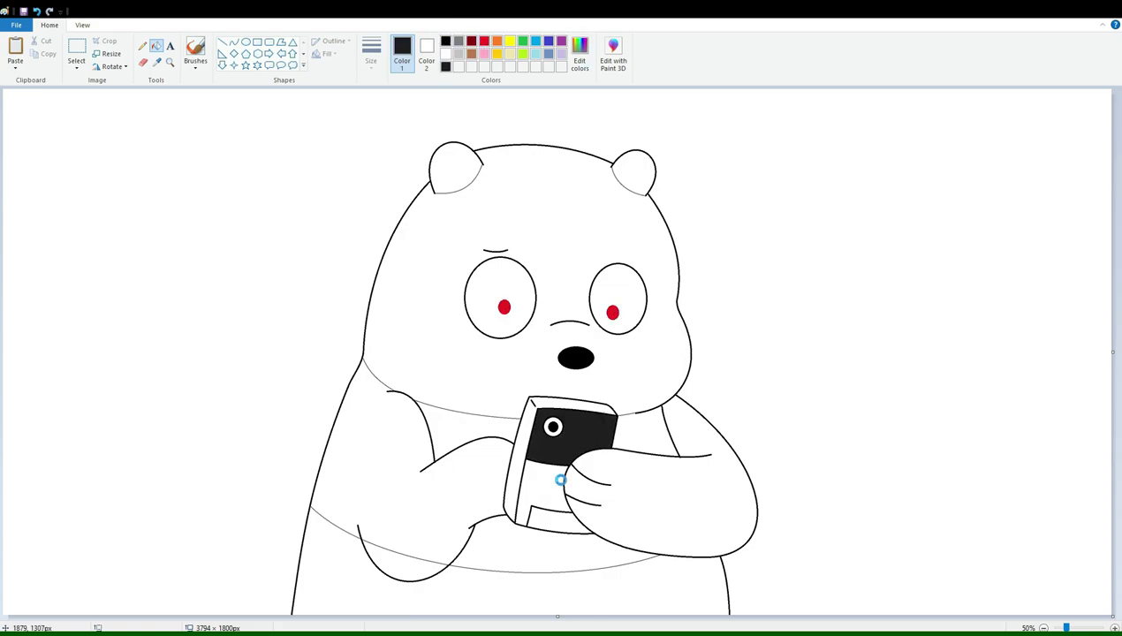
pyautogui.hotkey('ctrl', 'z')
# Step: Color the phone with dark gray back sections, a gray camera ring and pink side edges
pyautogui.click(458, 66)
pyautogui.click(566, 460)
pyautogui.click(544, 517)
pyautogui.click(458, 41)
pyautogui.click(545, 422)
pyautogui.click(483, 54)
pyautogui.click(558, 403)
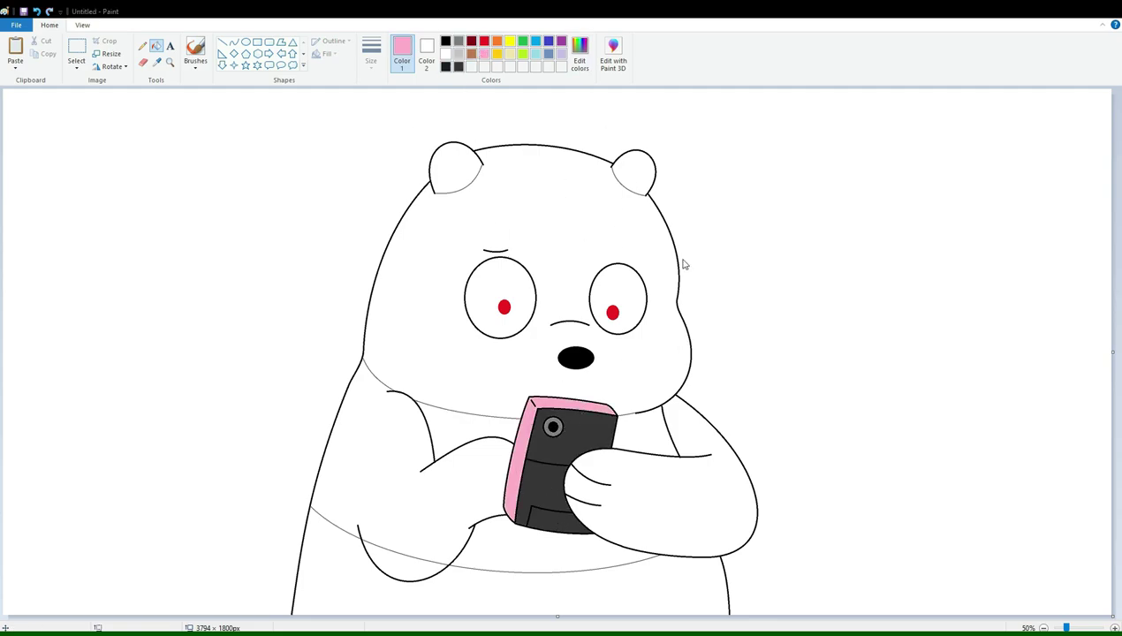
# Step: Fill both eyes black, refill them with gray so their outlines blend in, and fill the pupils black
pyautogui.click(446, 41)
pyautogui.click(484, 278)
pyautogui.click(618, 287)
pyautogui.click(458, 40)
pyautogui.click(484, 278)
pyautogui.click(619, 287)
pyautogui.click(446, 41)
pyautogui.click(505, 307)
pyautogui.click(613, 312)
# Step: Fill both ears of the bear gray
pyautogui.click(459, 40)
pyautogui.click(455, 168)
pyautogui.click(633, 172)
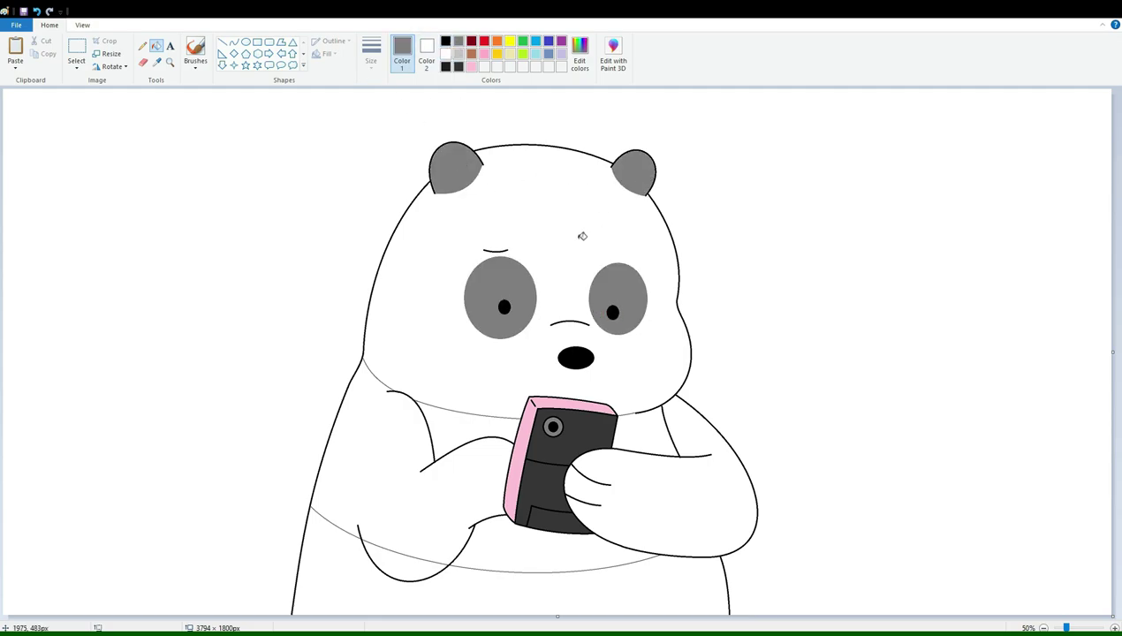
# Step: Fill the upper torso and both arms gray, including the small area between the neck and the right arm
pyautogui.click(388, 447)
pyautogui.click(445, 430)
pyautogui.click(413, 568)
pyautogui.click(516, 553)
pyautogui.click(687, 498)
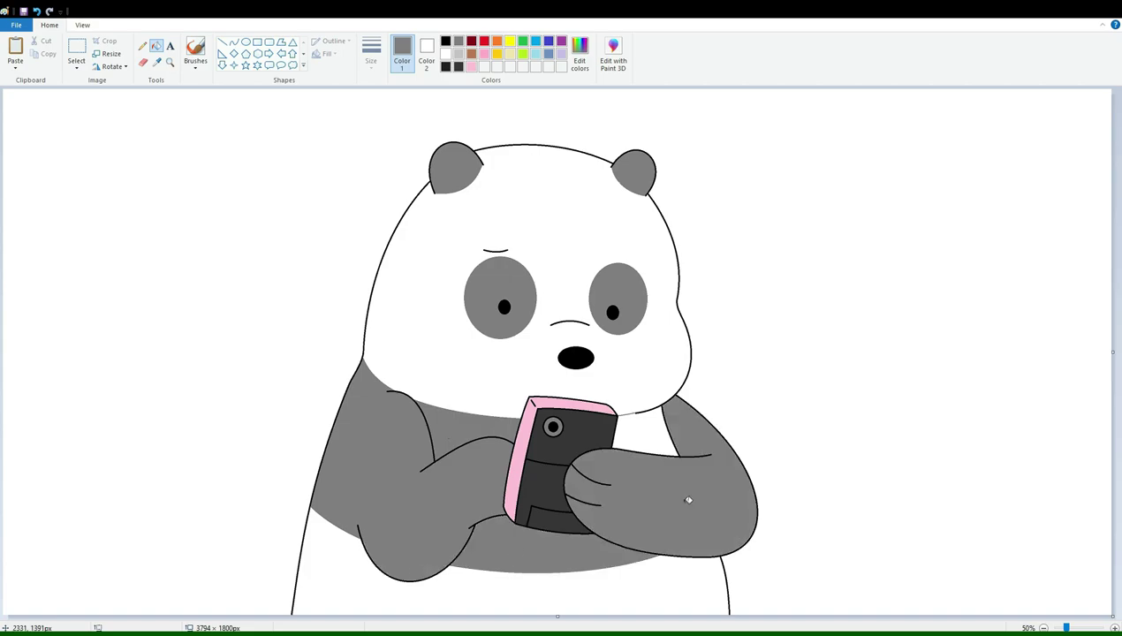
pyautogui.click(639, 440)
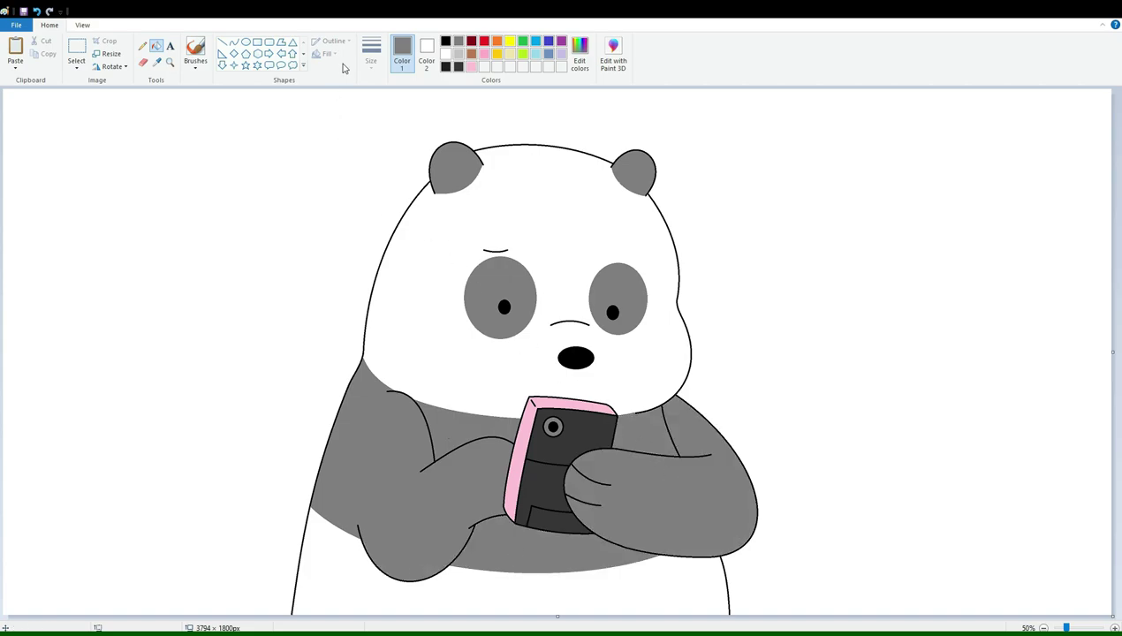